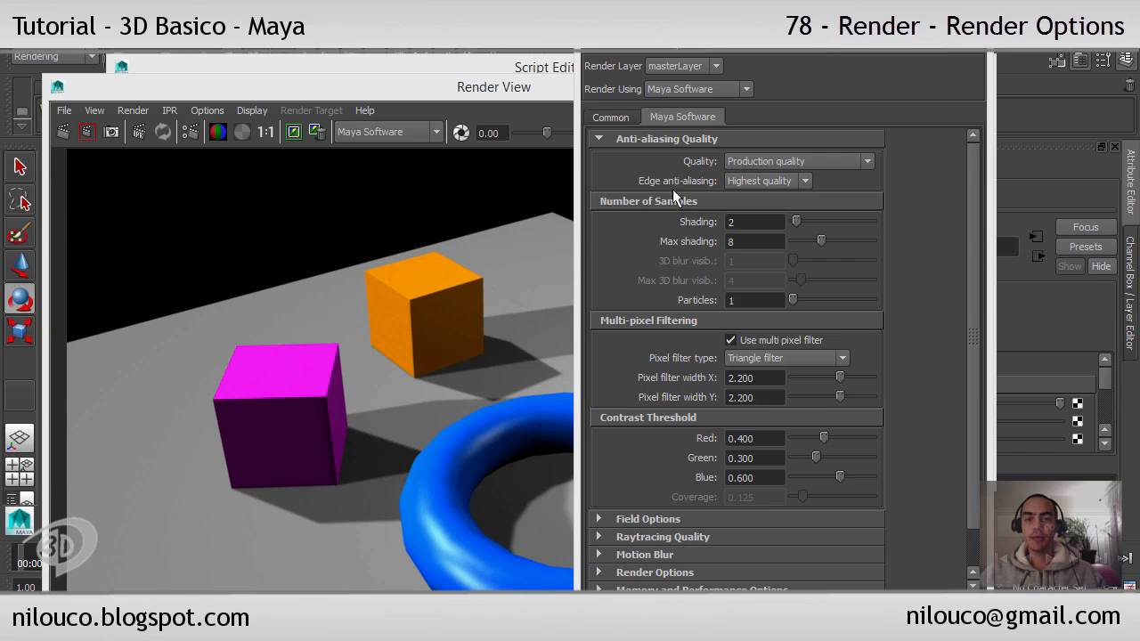
Review the anti-aliasing quality presets, keep Production quality, and look over the available help resources
left_click(804, 166)
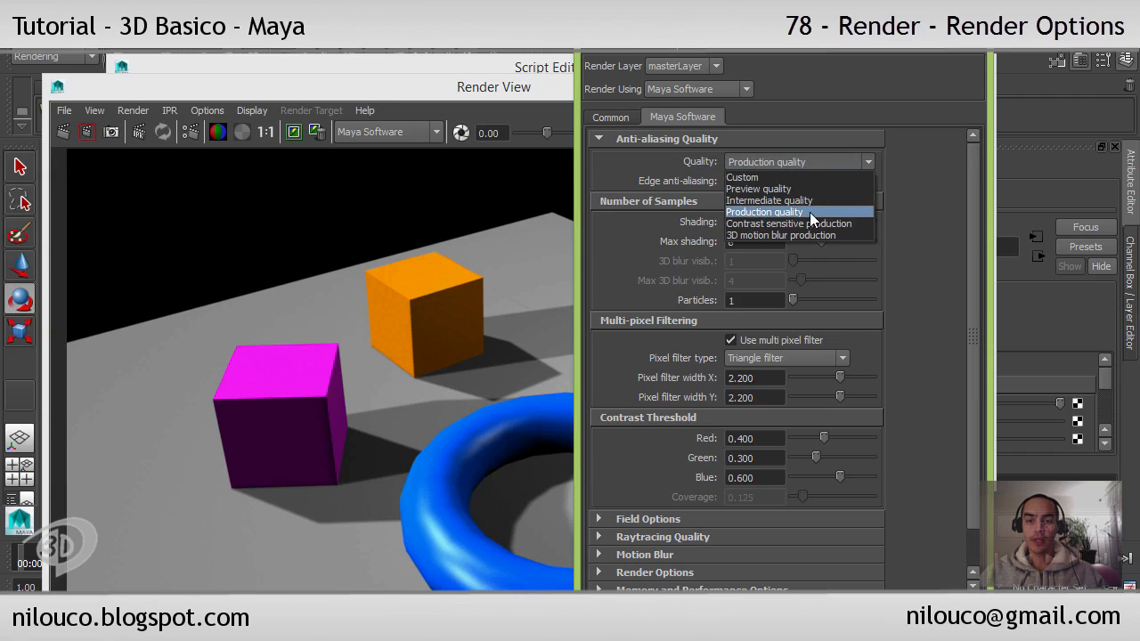
left_click(806, 211)
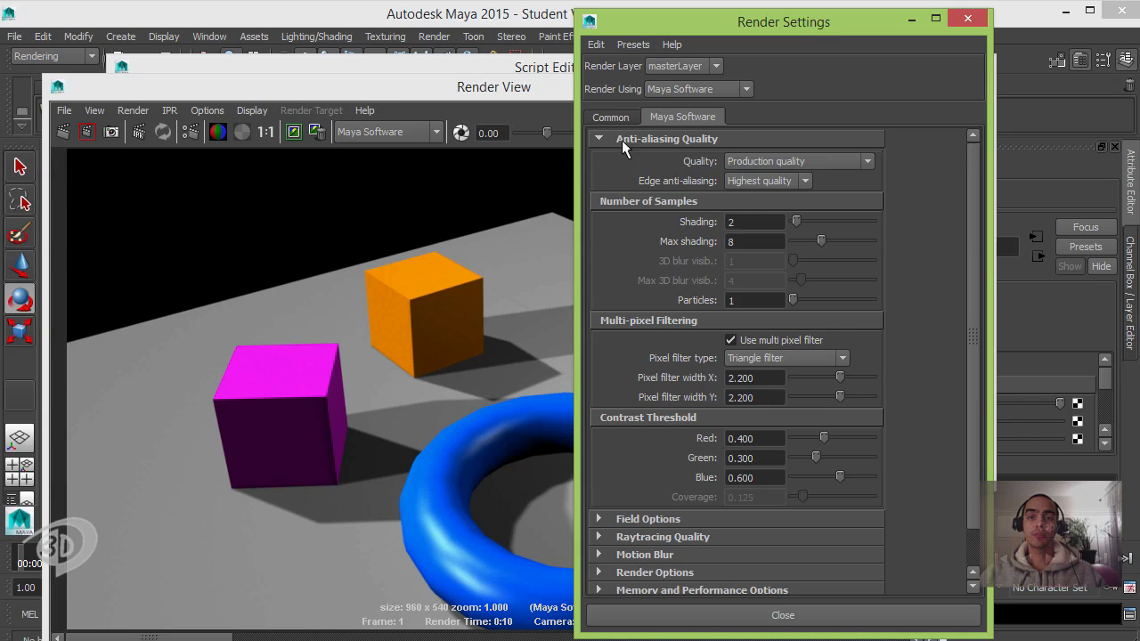
left_click(670, 43)
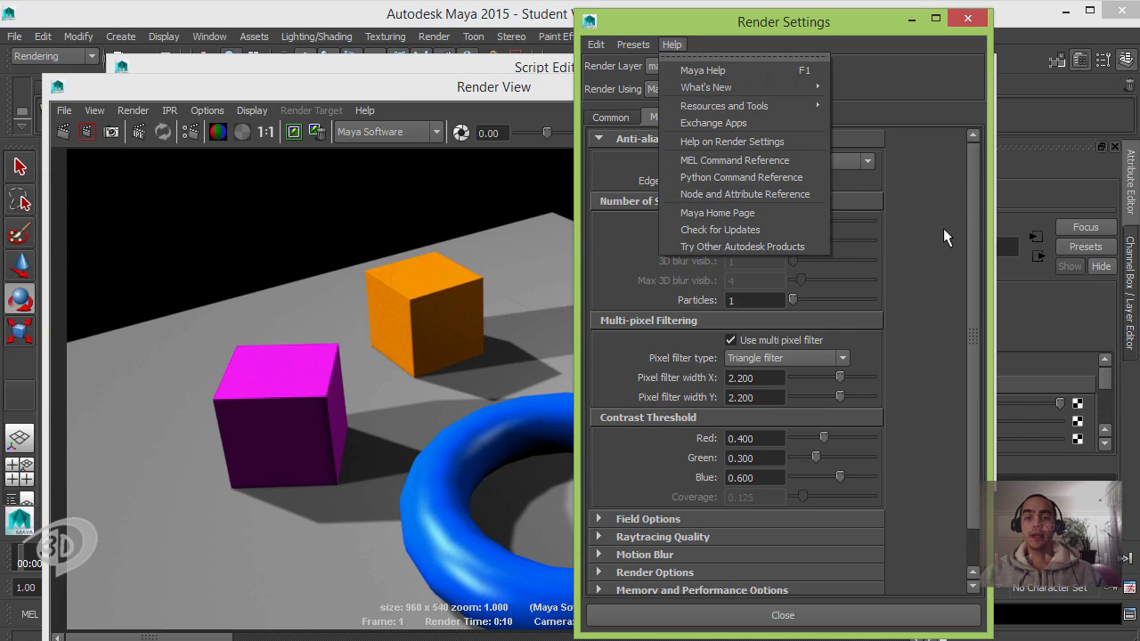
left_click(980, 218)
Enable Raytracing in the Raytracing Quality settings and re-render the scene
scroll(971, 267, "down", 2)
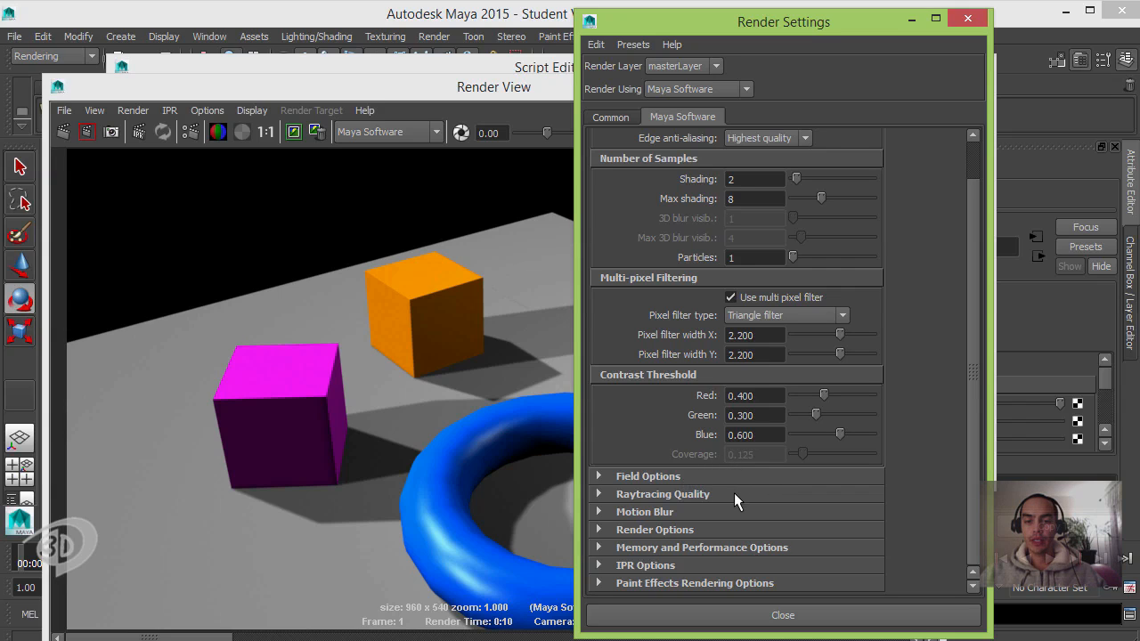
left_click(678, 495)
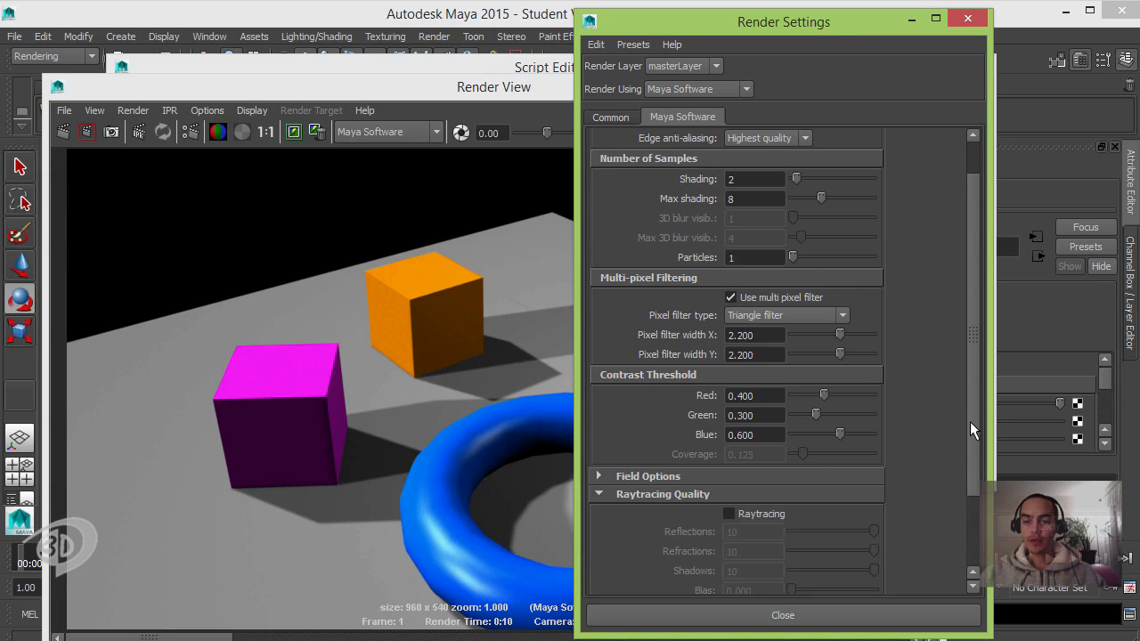
left_click_drag(970, 422, 967, 509)
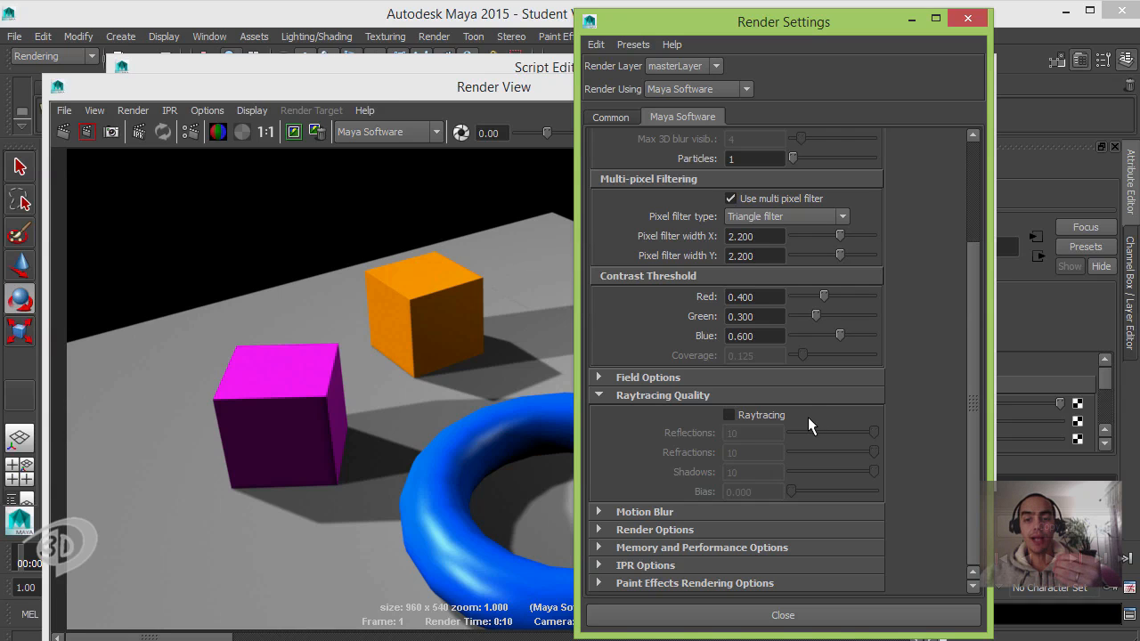
left_click(765, 414)
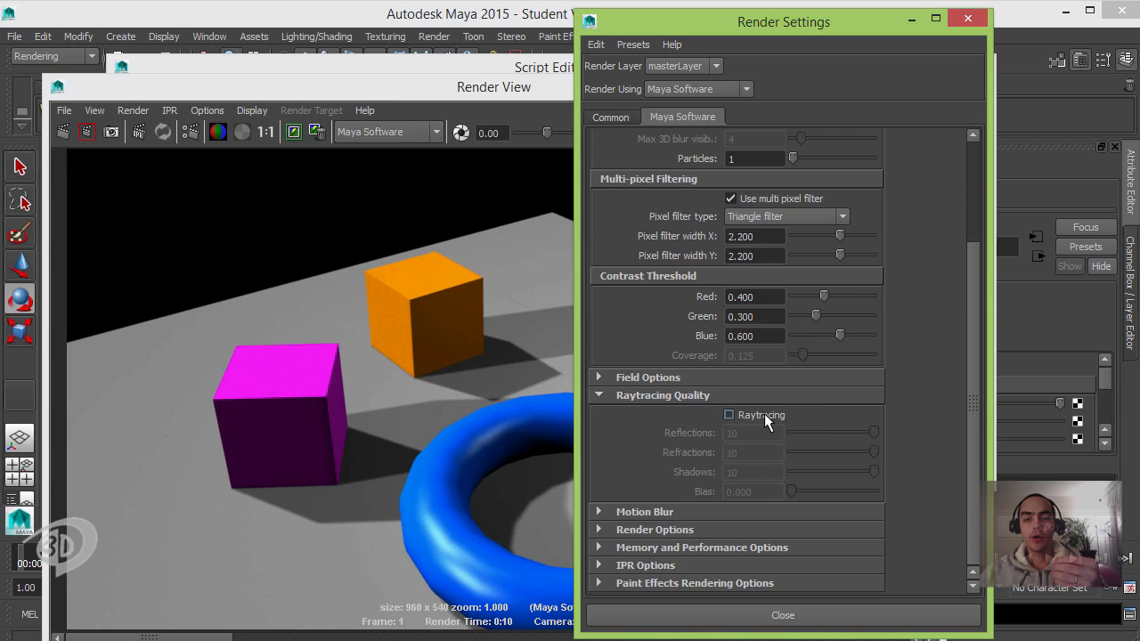
left_click(454, 87)
left_click(63, 131)
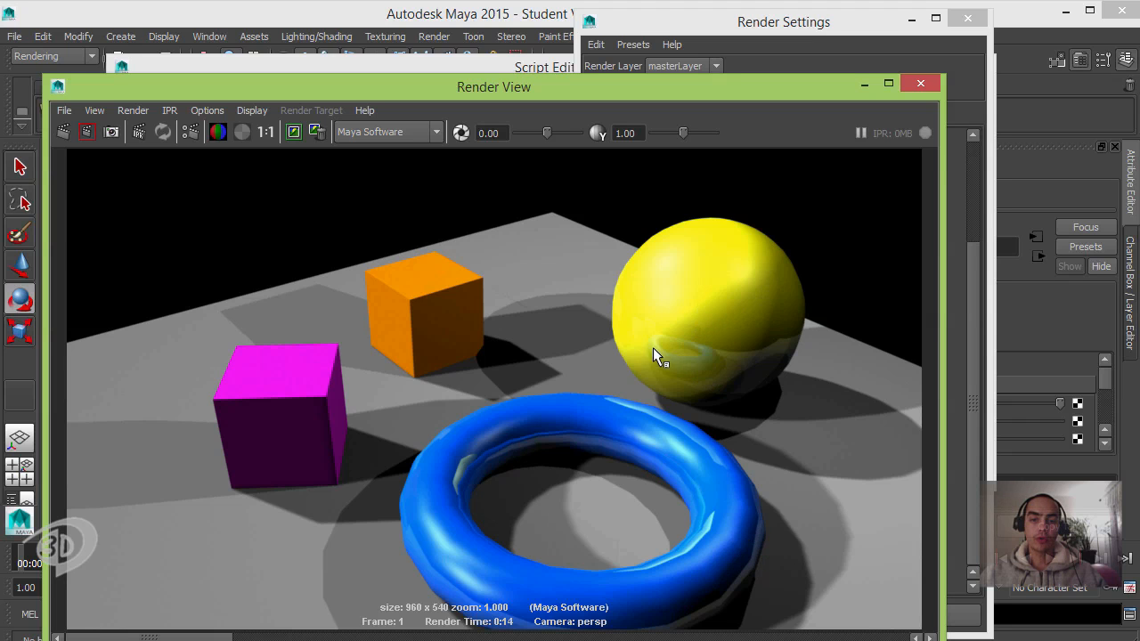
Inspect the torus reflection on the yellow sphere up close, then return the rendered image to actual size
scroll(685, 373, "up", 8)
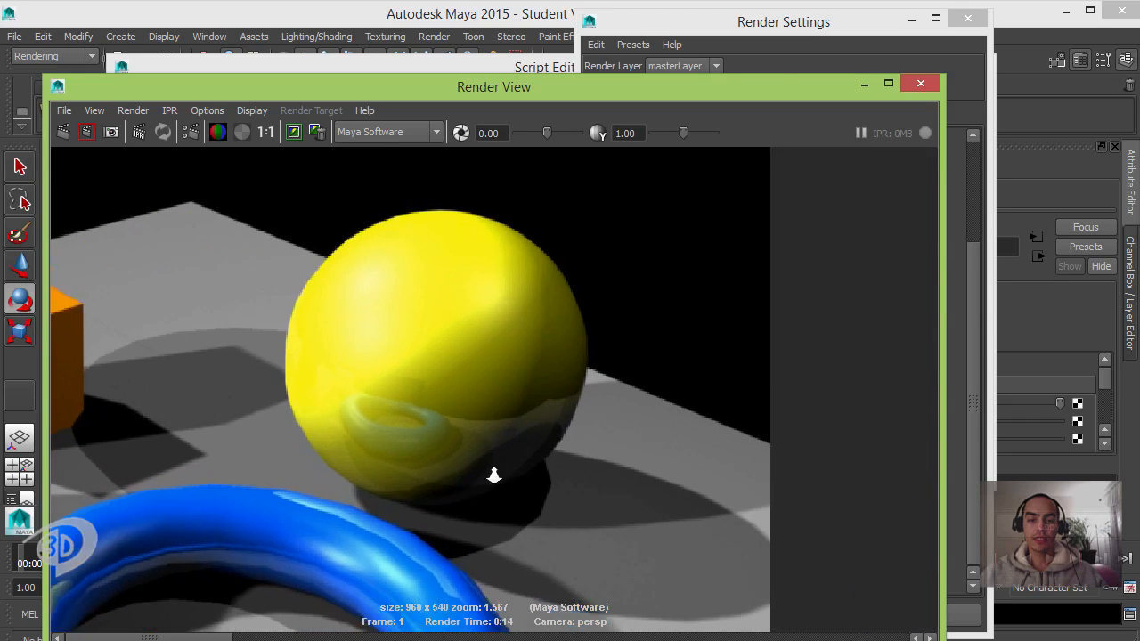
scroll(464, 400, "up", 1)
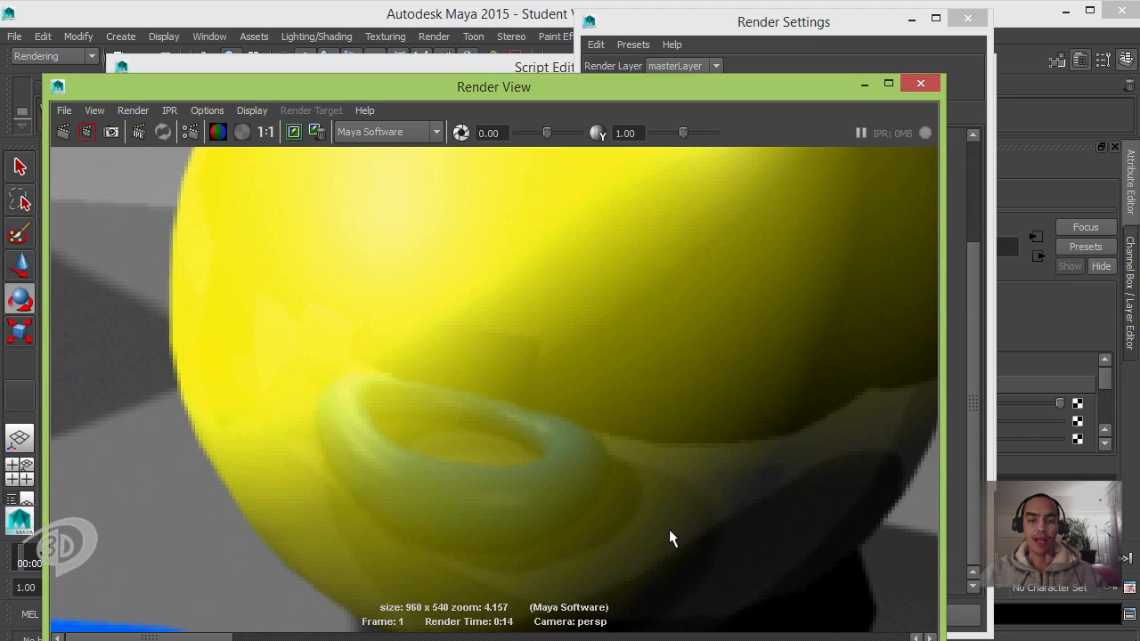
scroll(669, 529, "down", 4)
scroll(582, 329, "down", 6)
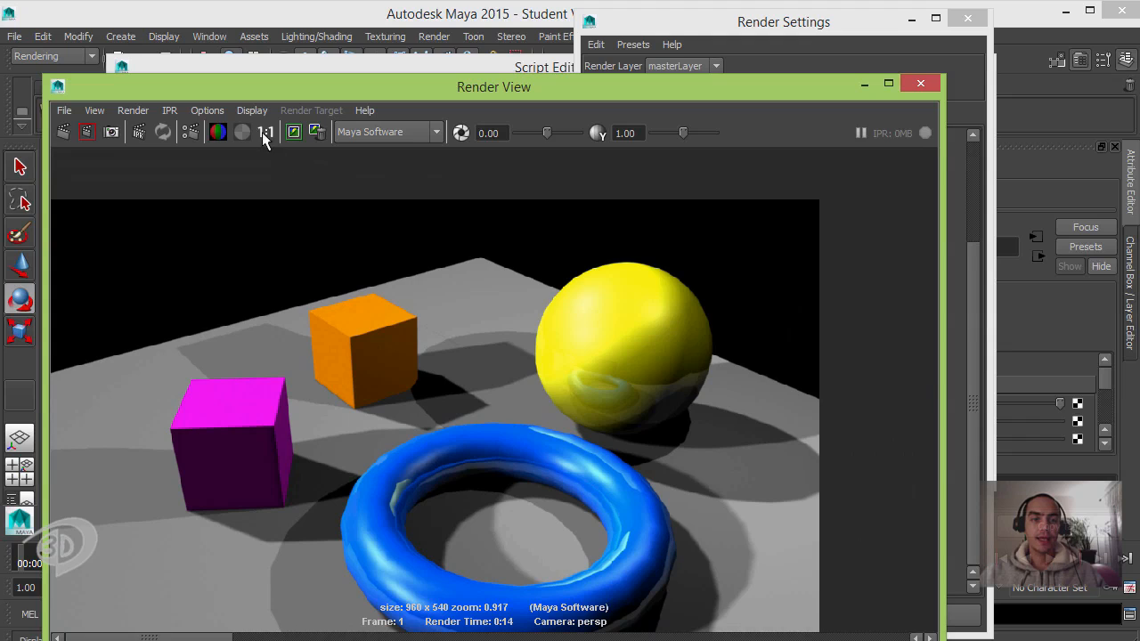
left_click(264, 133)
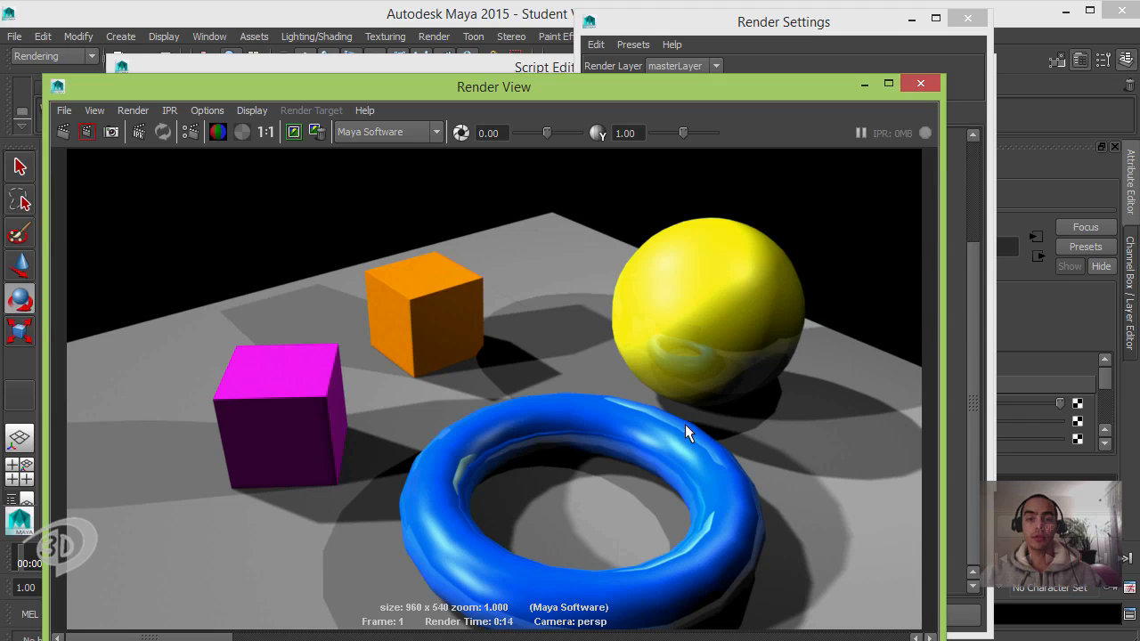
Enable Motion blur with the 2D type in the render settings and re-render the scene
left_click(799, 23)
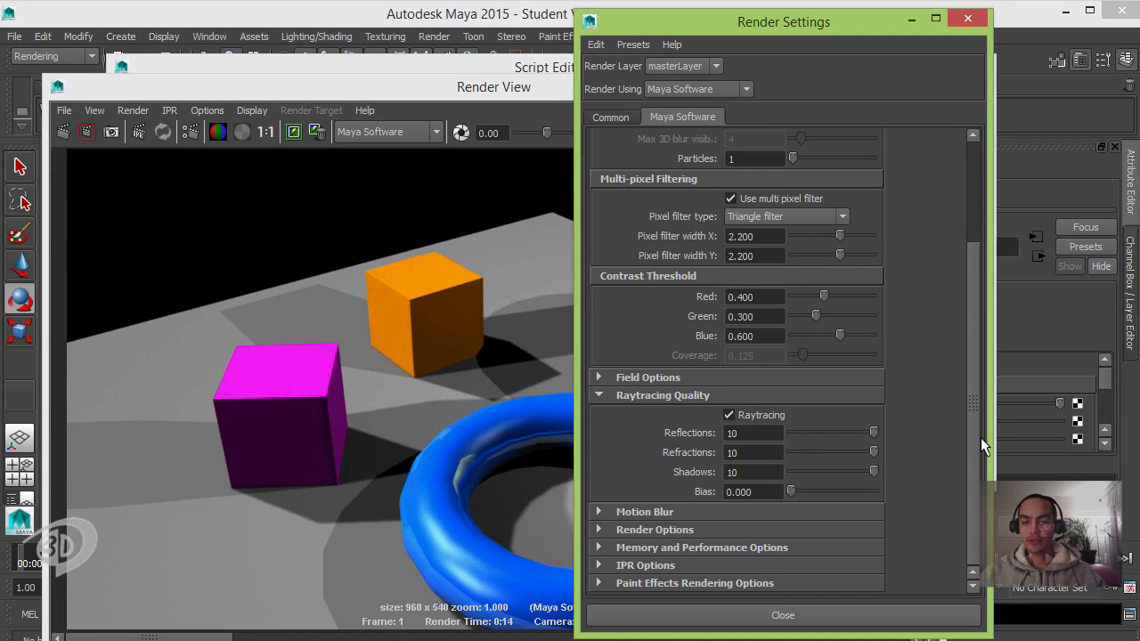
left_click(666, 512)
left_click_drag(975, 403, 987, 523)
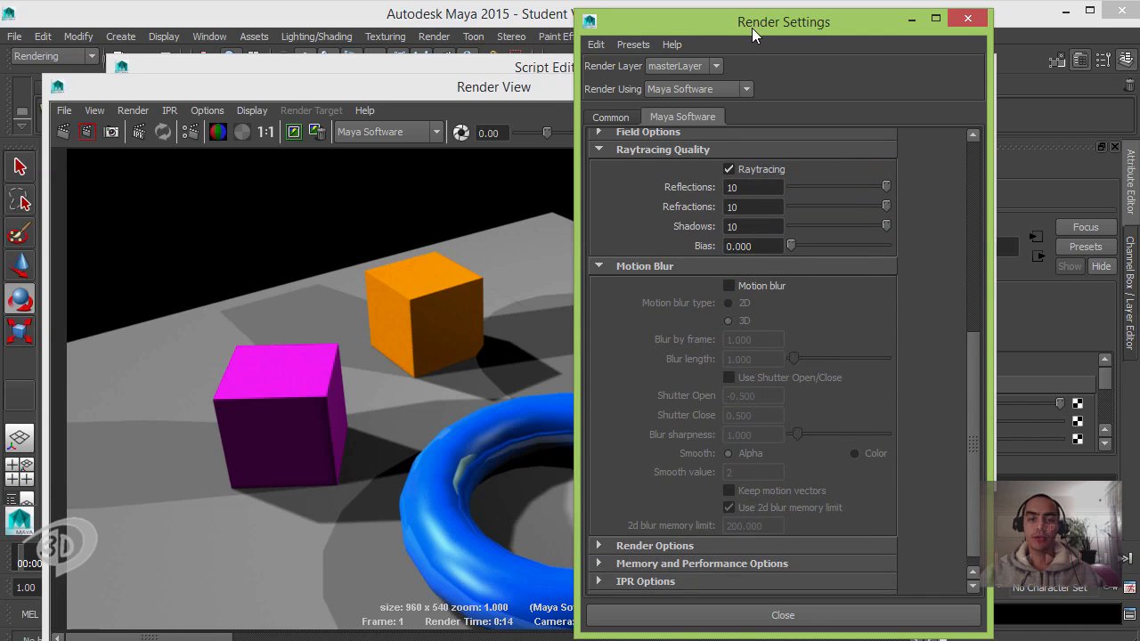
left_click_drag(751, 34, 877, 34)
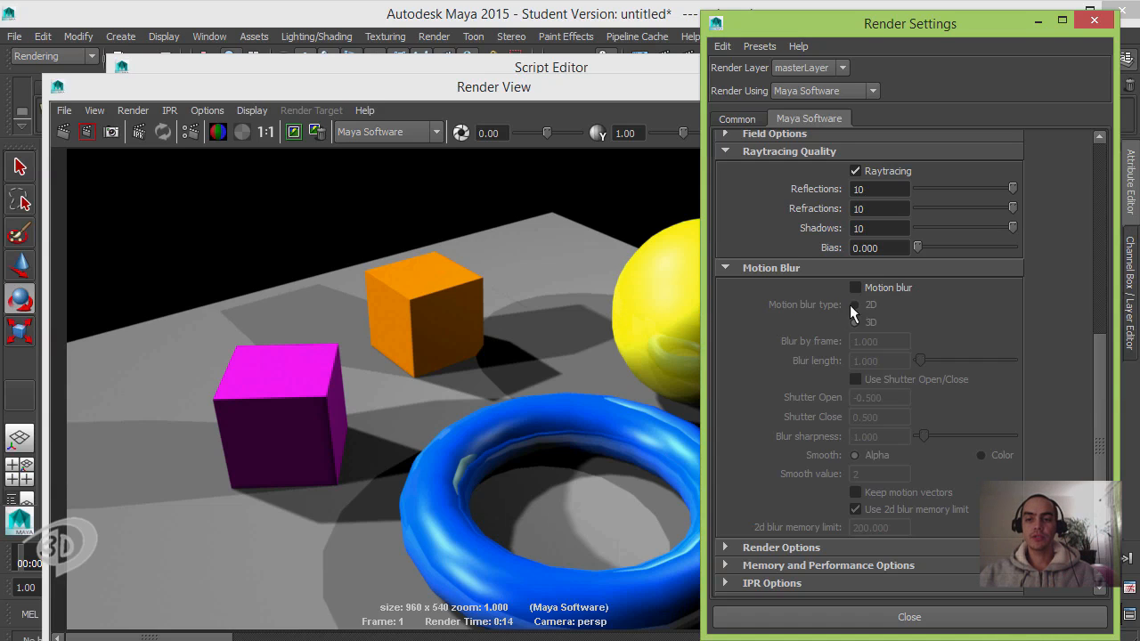
left_click(886, 290)
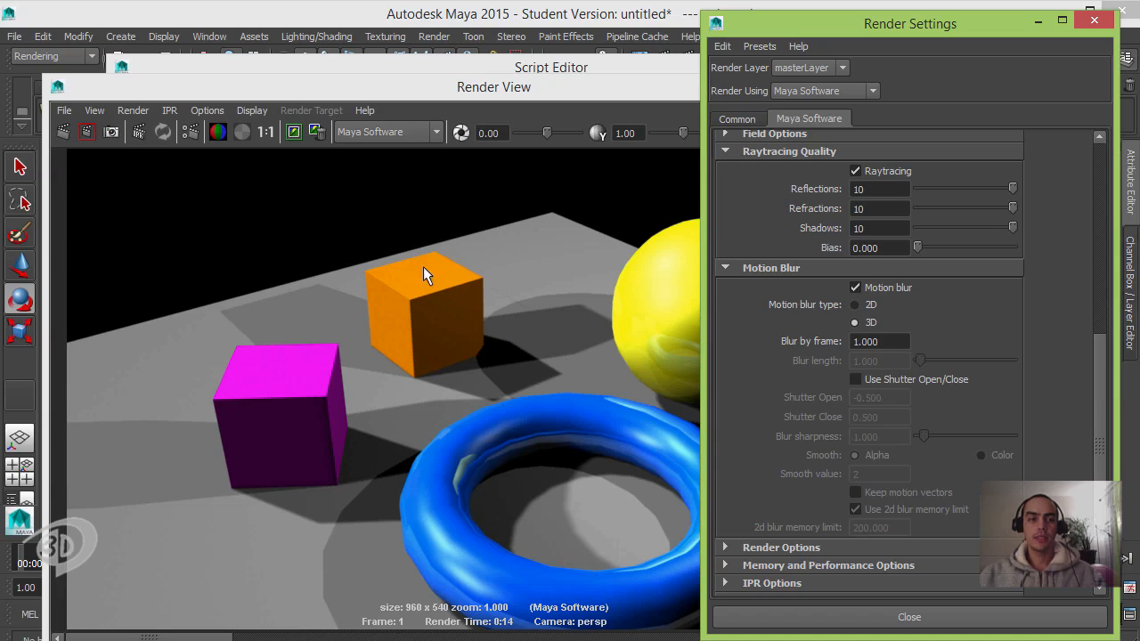
left_click(878, 305)
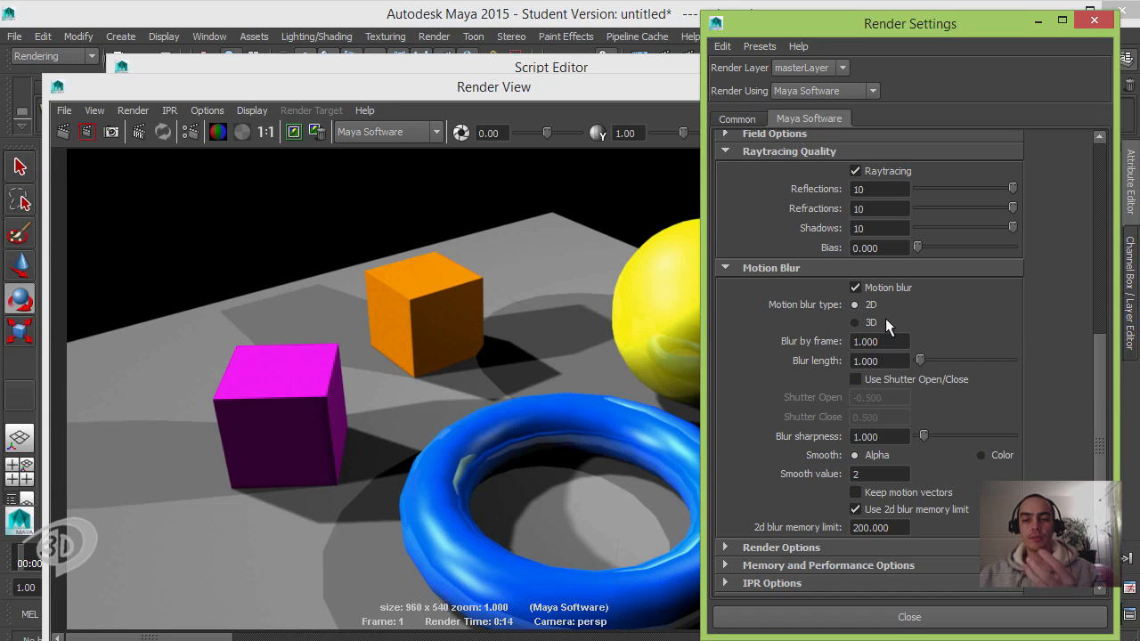
left_click(63, 131)
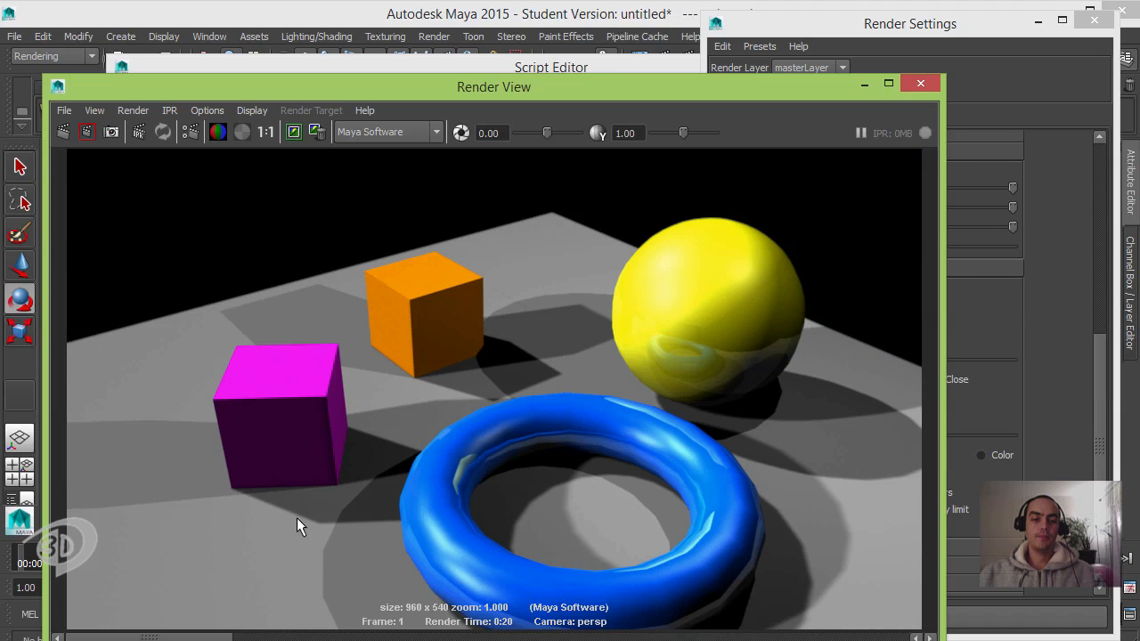
Close the Script Editor and minimize the Render View and Render Settings windows to reveal the scene
left_click_drag(231, 638, 208, 618)
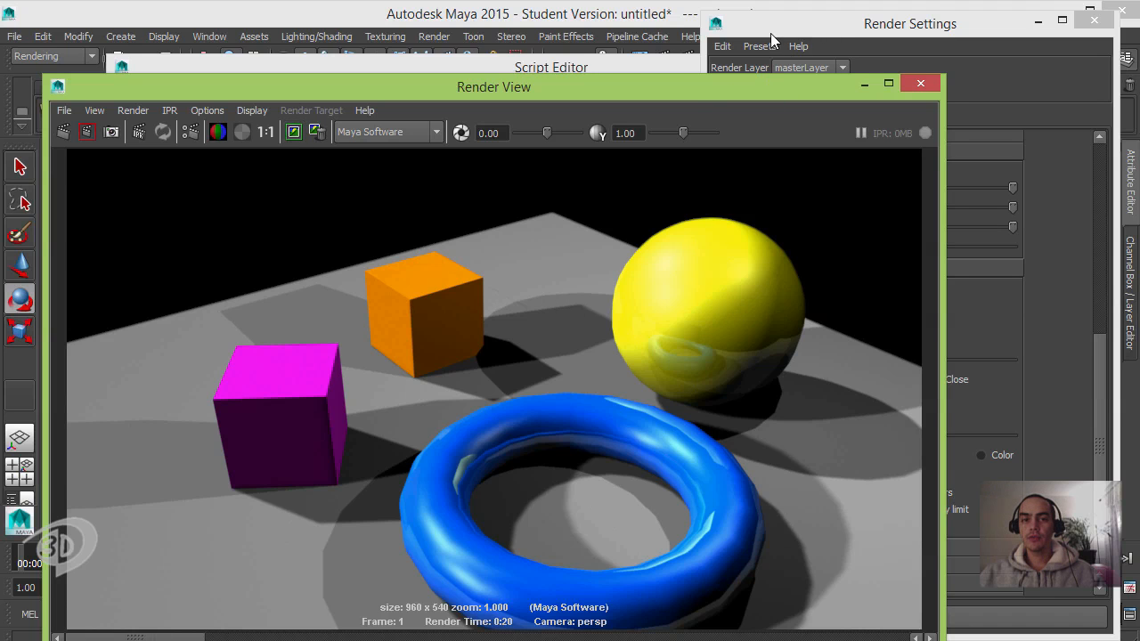
left_click(643, 66)
left_click(962, 81)
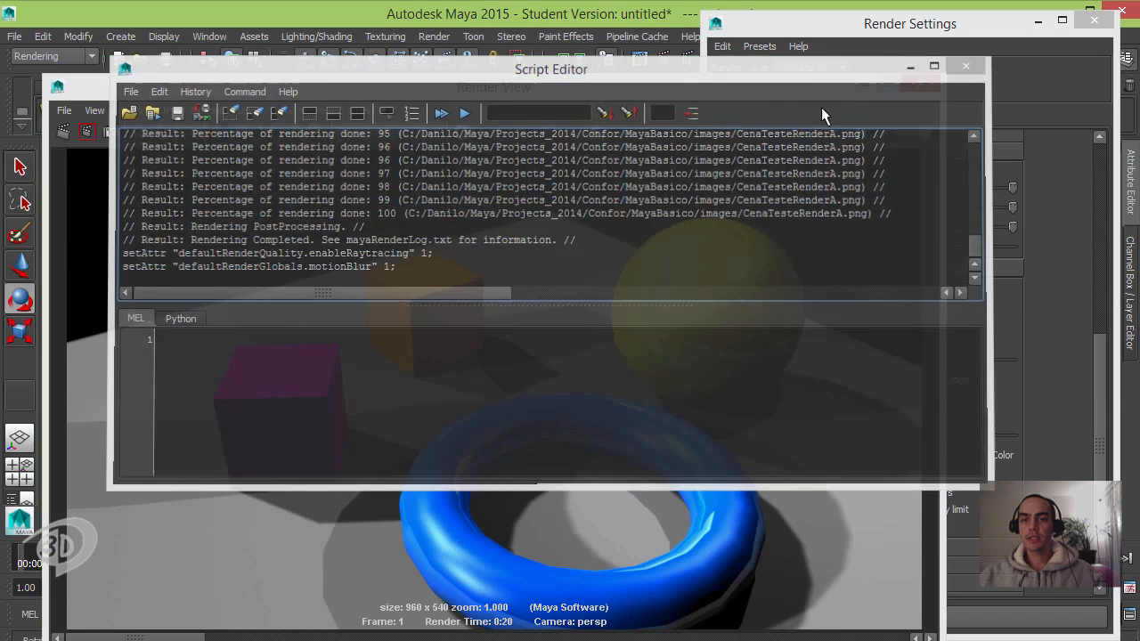
left_click(865, 85)
left_click(1039, 23)
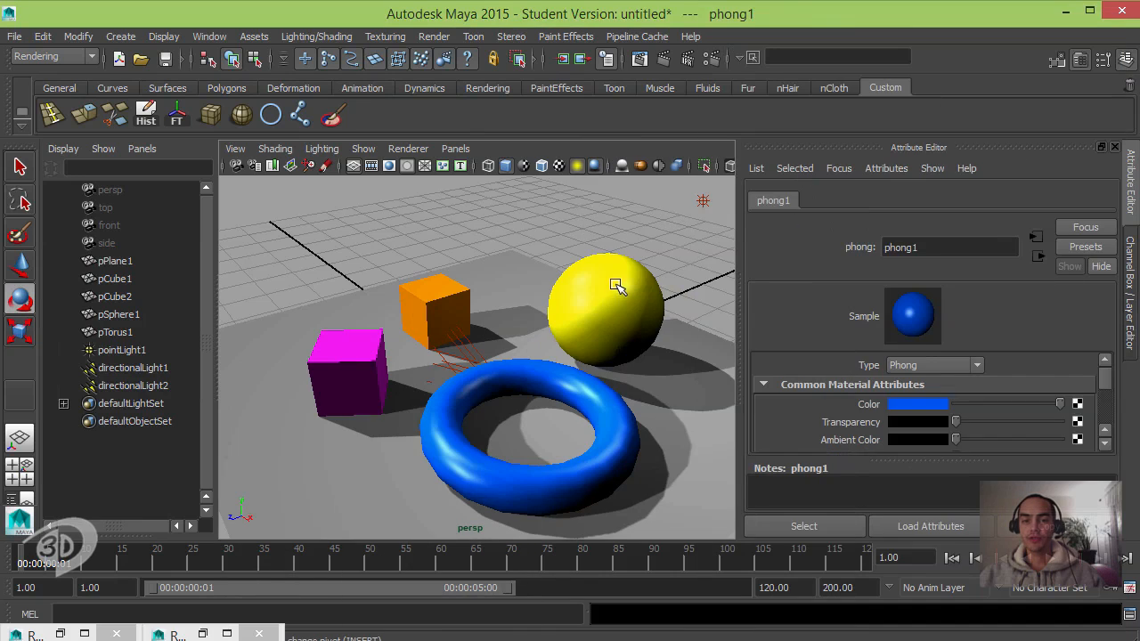
Animate the orange cube with keyframes at frames 1 and 9, moving it back along its Z axis past the yellow sphere
left_click(438, 294)
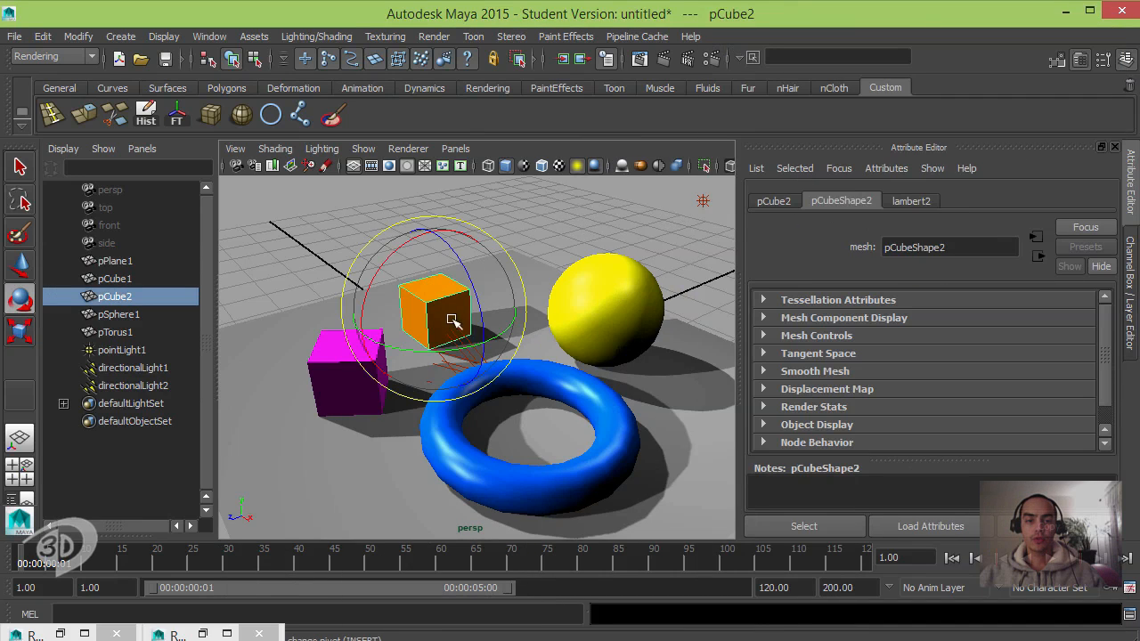
key("w")
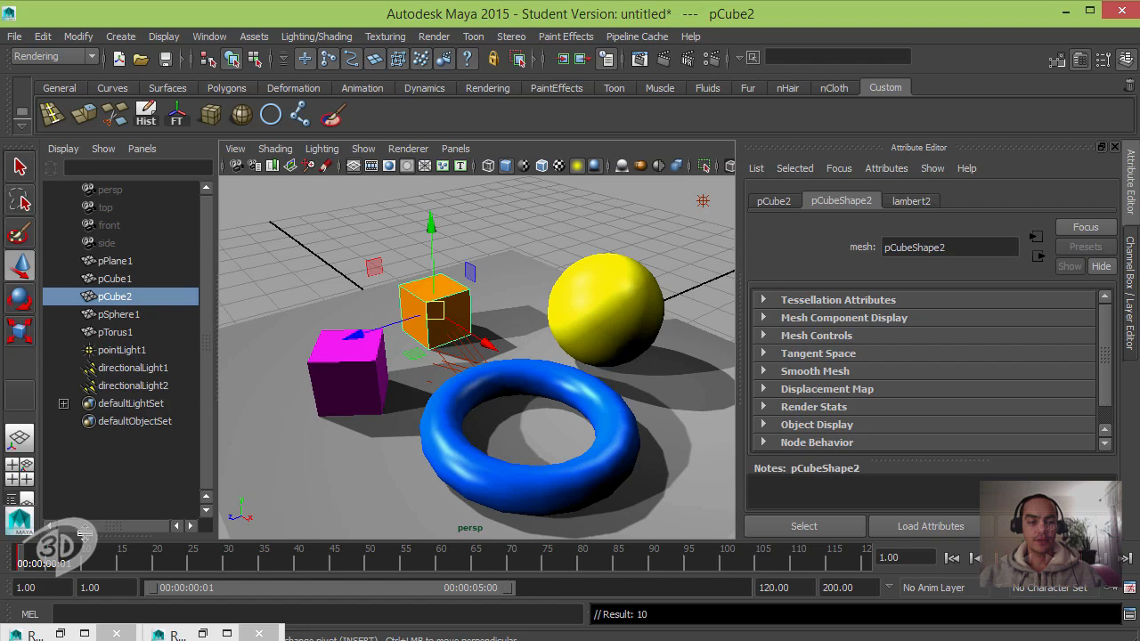
left_click(227, 566)
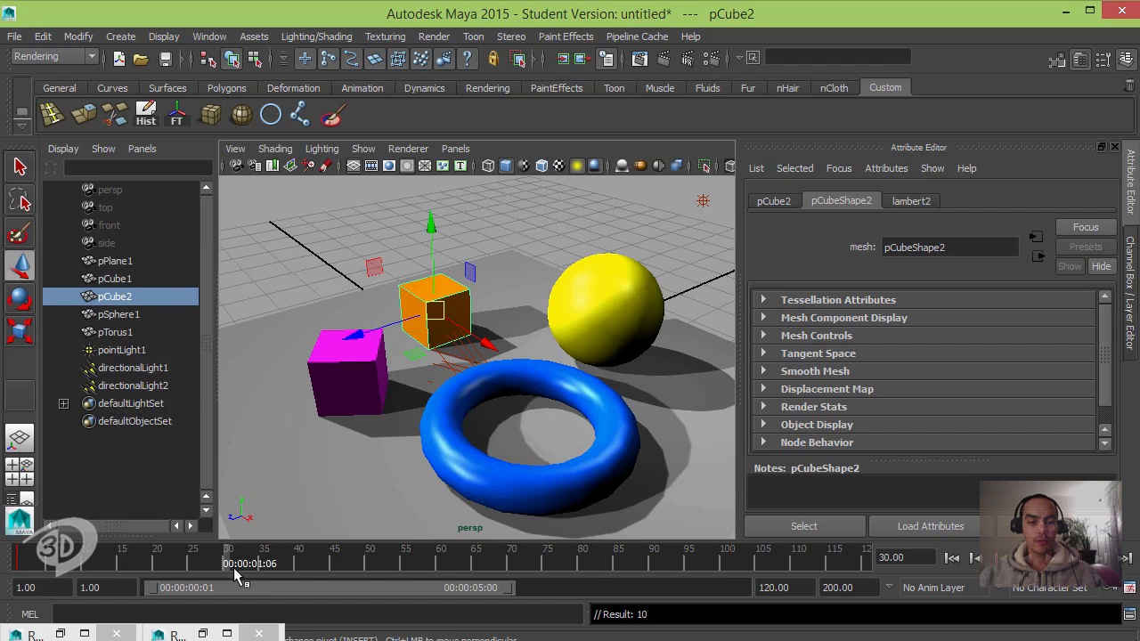
left_click(80, 567)
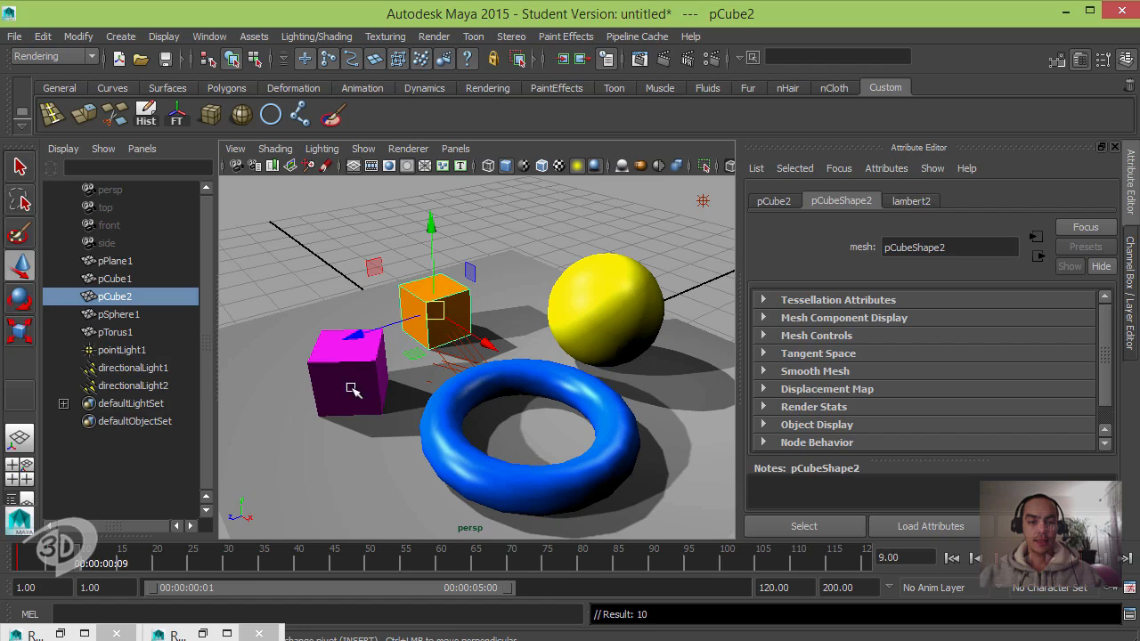
left_click_drag(384, 322, 644, 246)
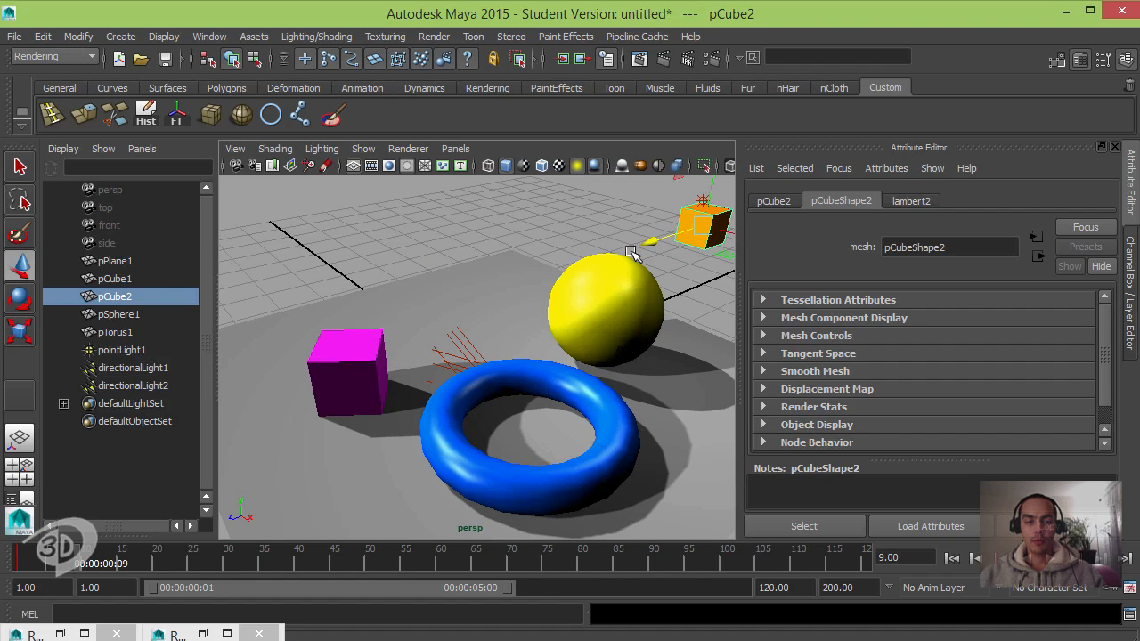
key("s")
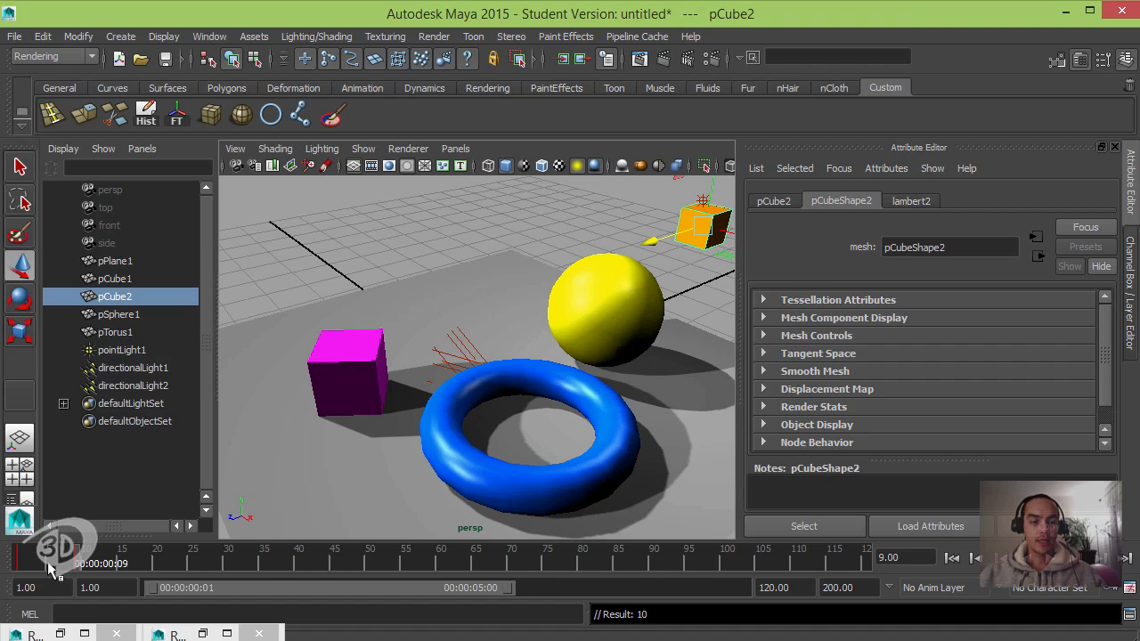
Go to frame 3, restore the Render Settings and Render View windows, and render the moving cube
left_click(47, 562)
left_click_drag(51, 562, 34, 557)
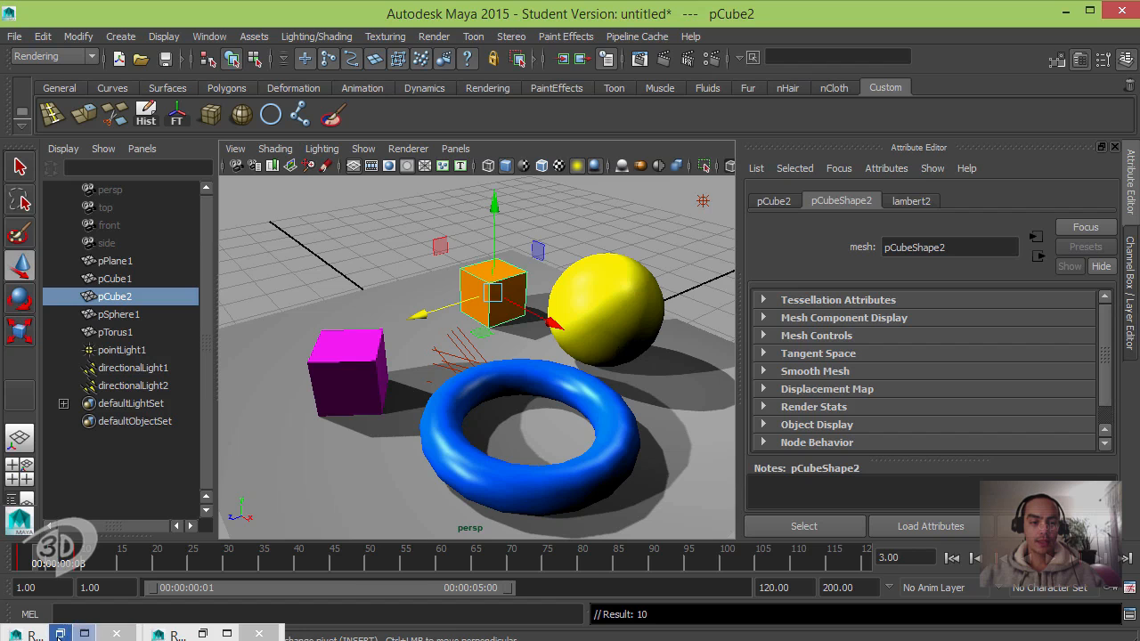
left_click(202, 633)
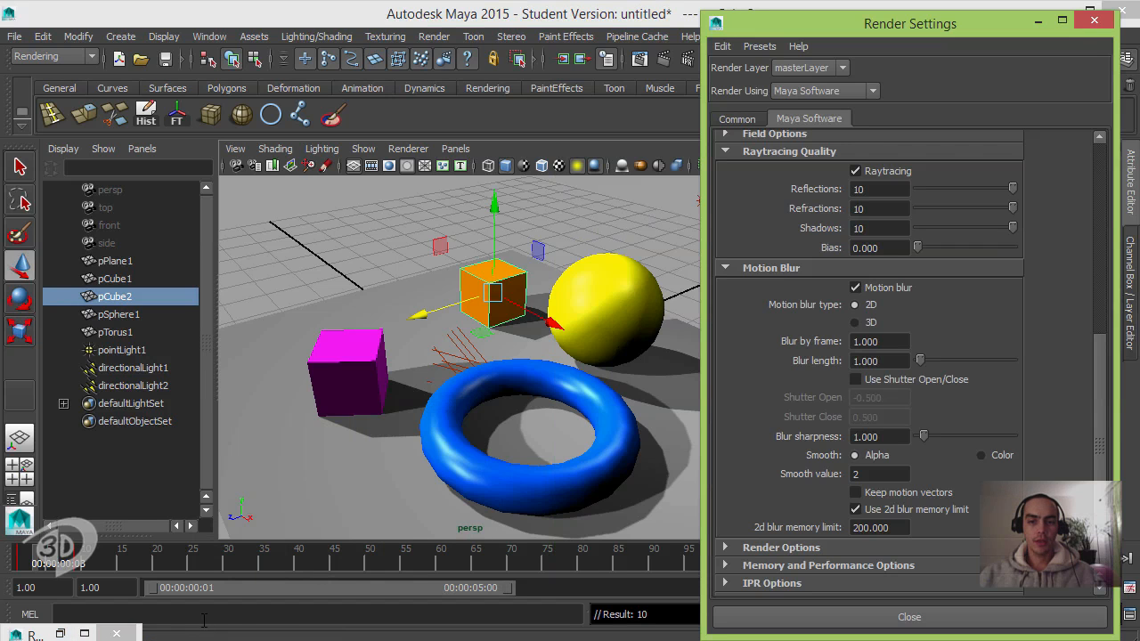
left_click(59, 634)
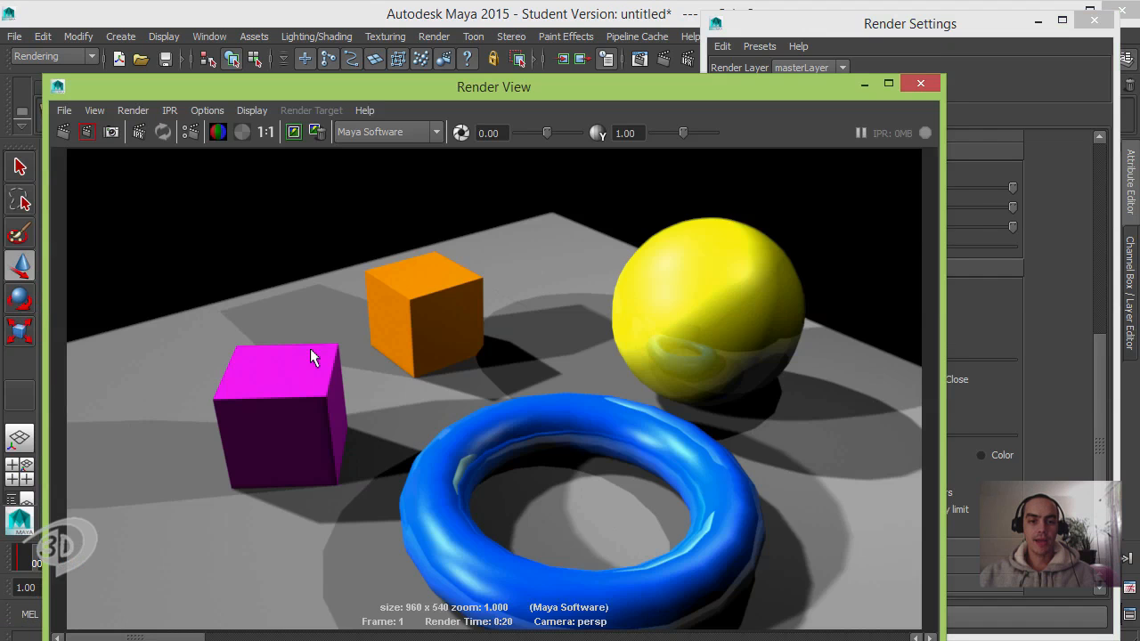
left_click(64, 132)
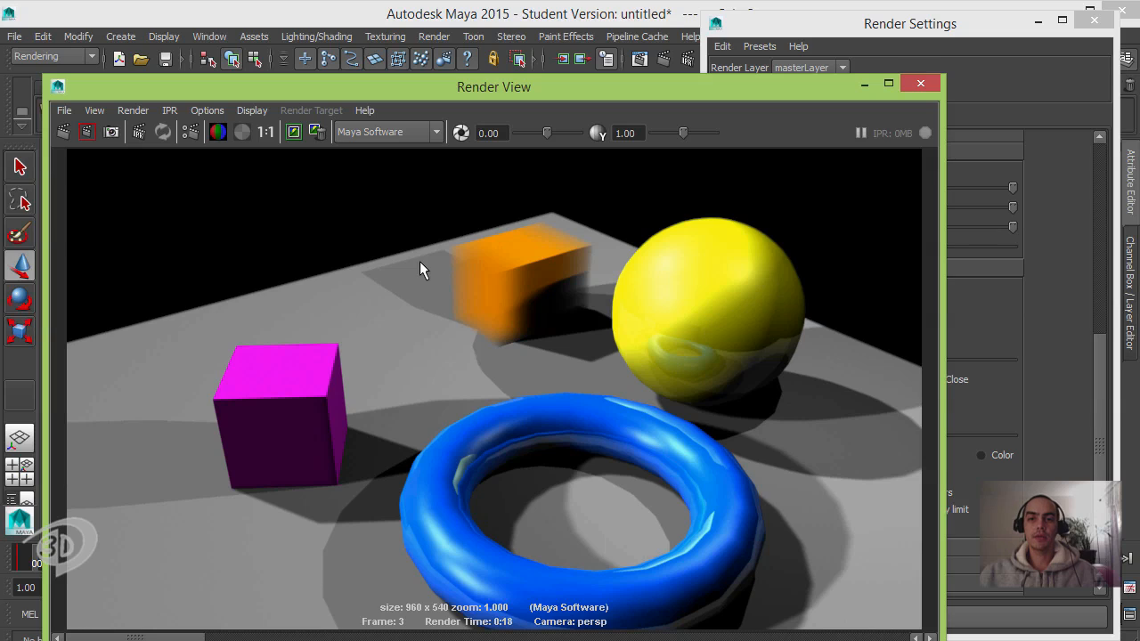
Review the Motion Blur and Render Options settings for Maya Software, then collapse the Render Options section
left_click(763, 30)
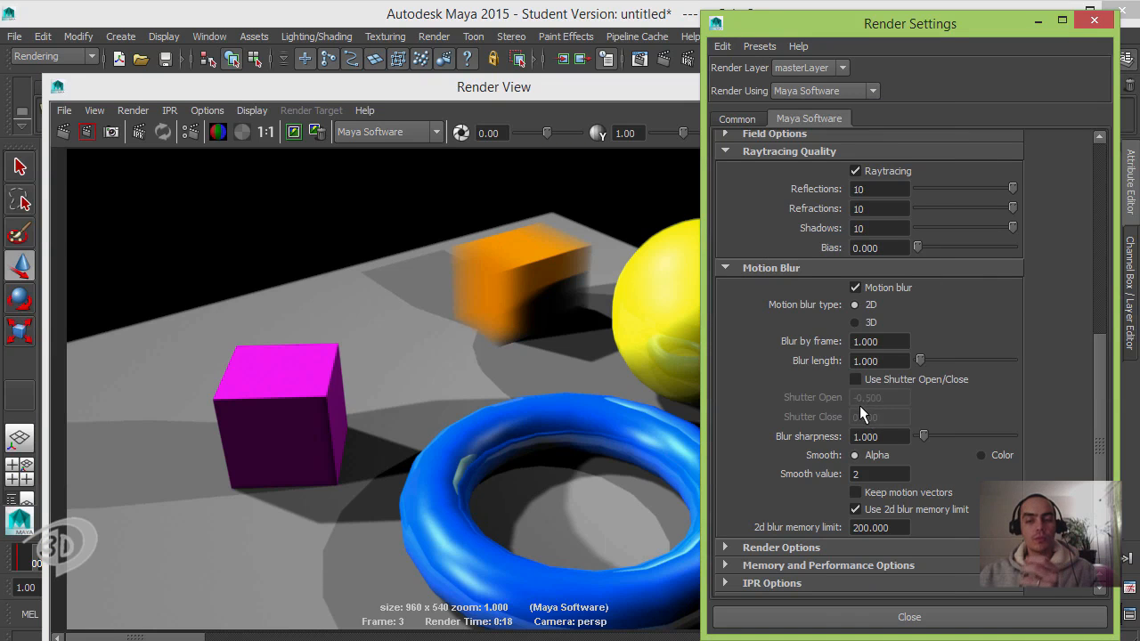
scroll(1101, 445, "down", 1)
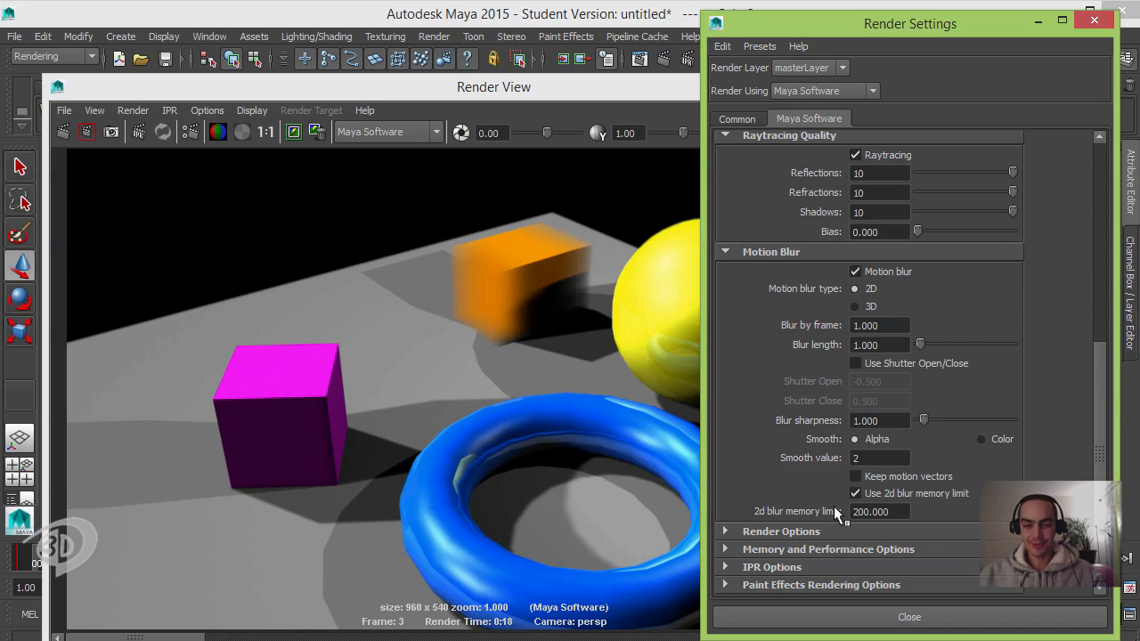
left_click(783, 531)
scroll(1103, 427, "down", 10)
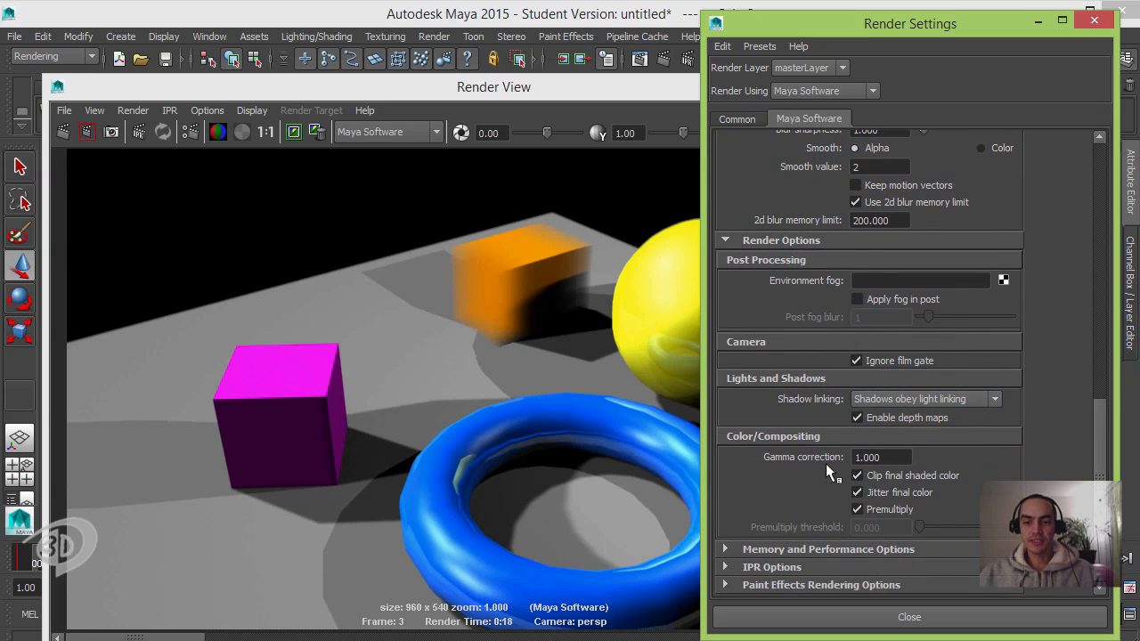
left_click(801, 241)
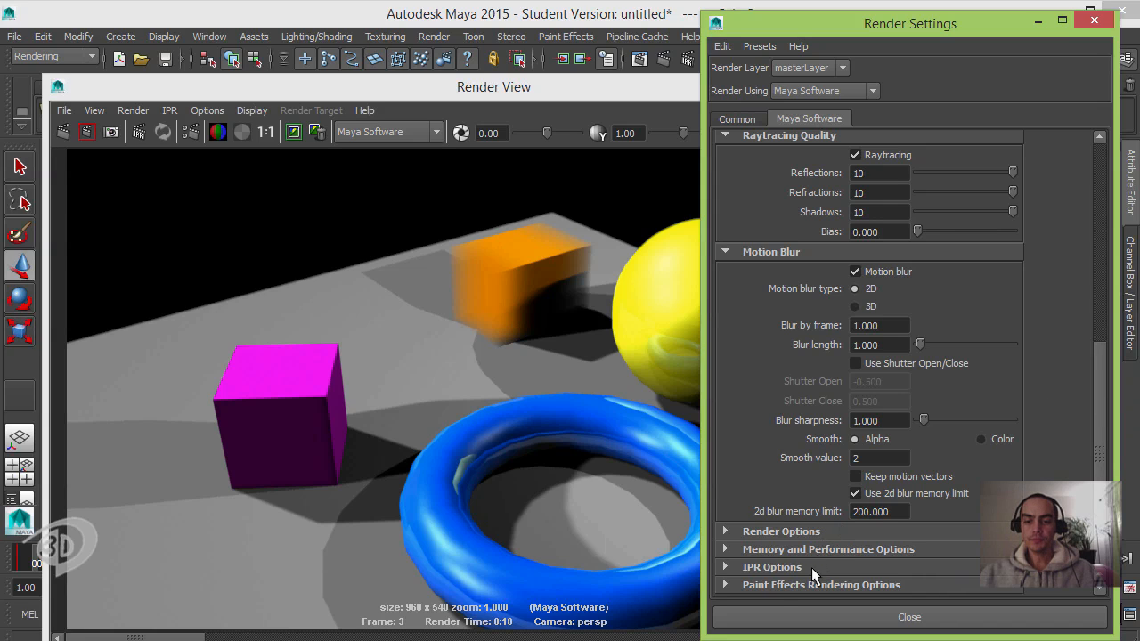
Switch the renderer to Maya Hardware 2.0 and render frame 3
left_click_drag(1099, 425, 1073, 205)
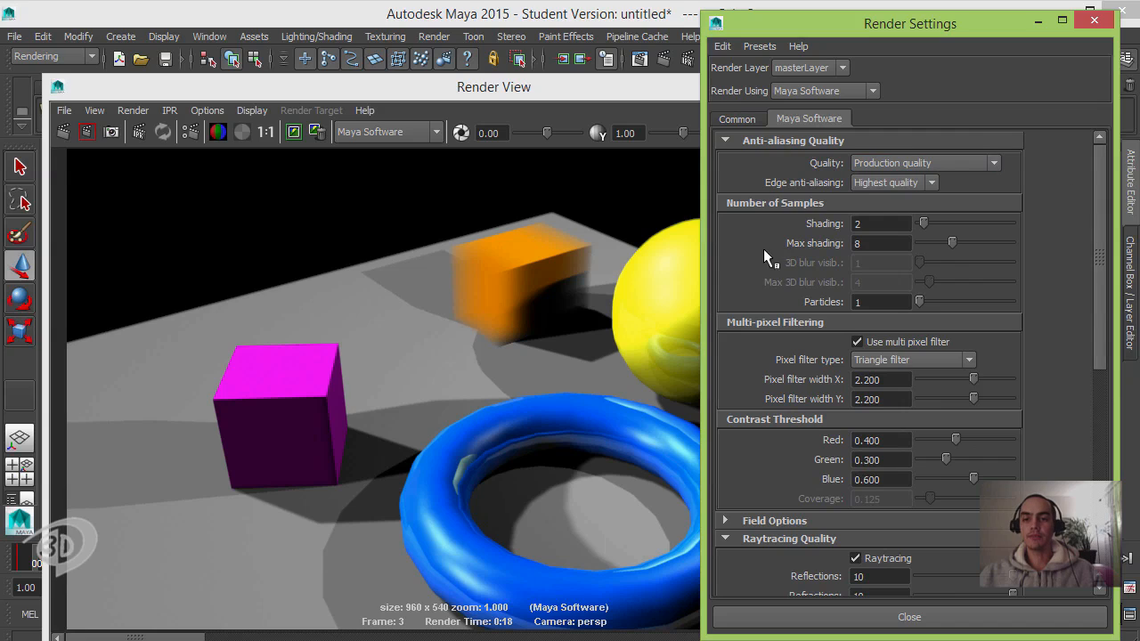
left_click(857, 379)
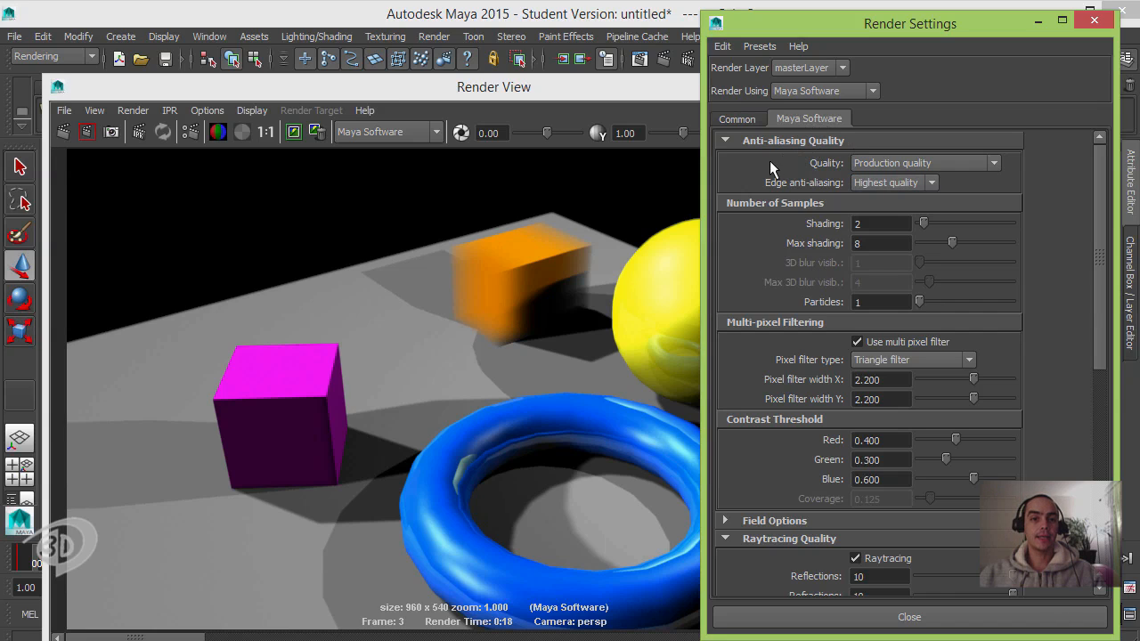
left_click(823, 91)
left_click(482, 181)
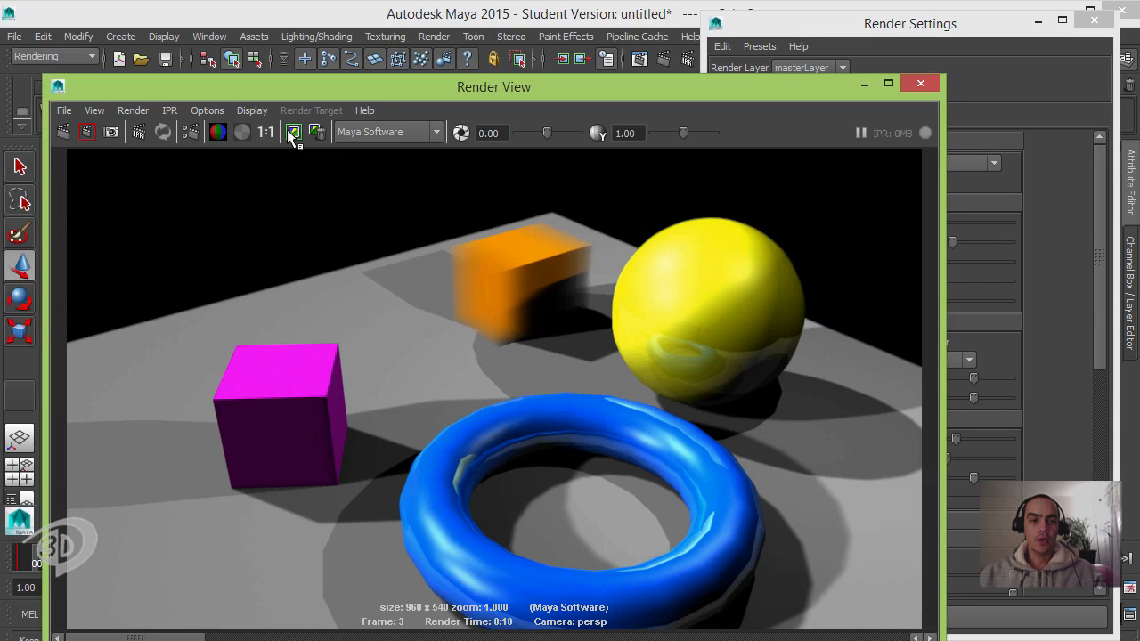
left_click(347, 132)
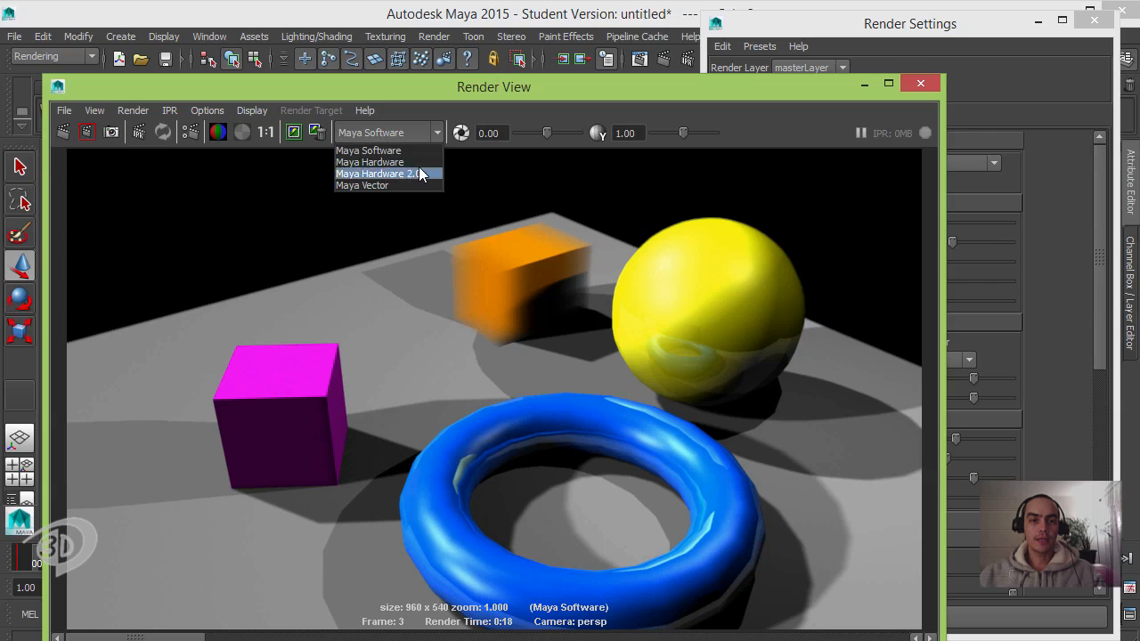
left_click(413, 173)
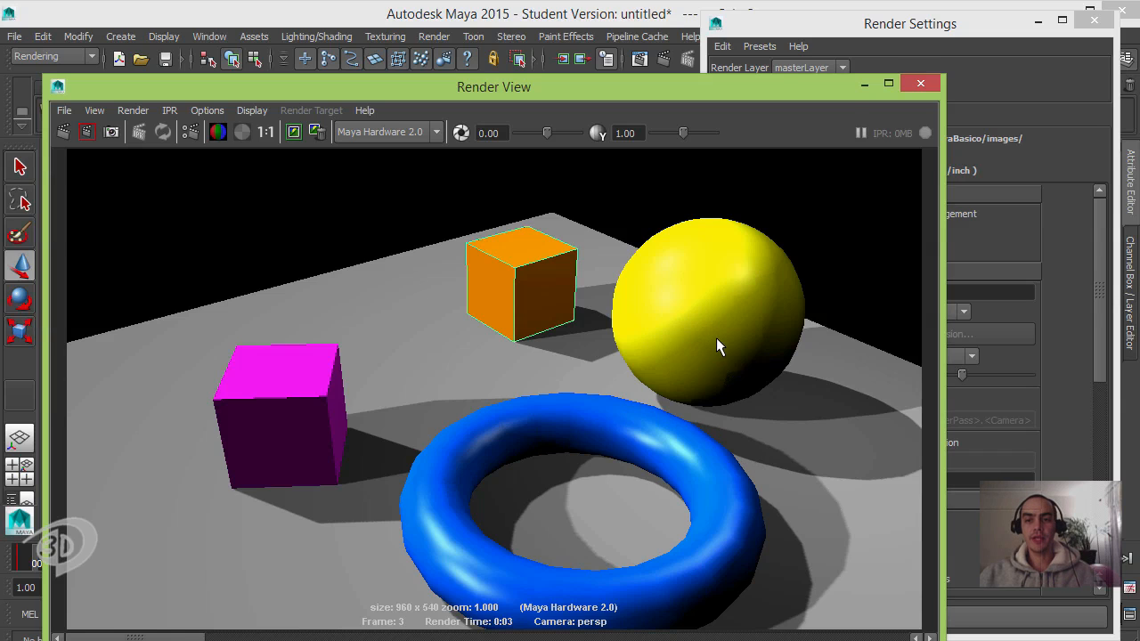
Review the Maya Hardware 2.0 render settings, including the Motion Blur and Anti-aliasing options, then return to the Common settings
left_click(873, 32)
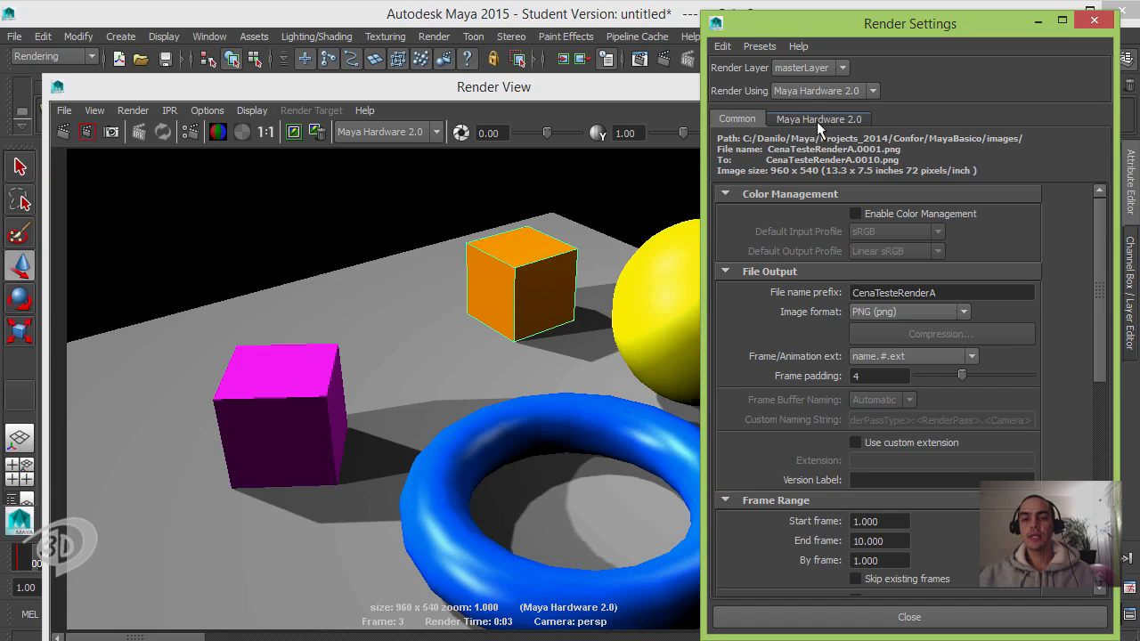
left_click(773, 119)
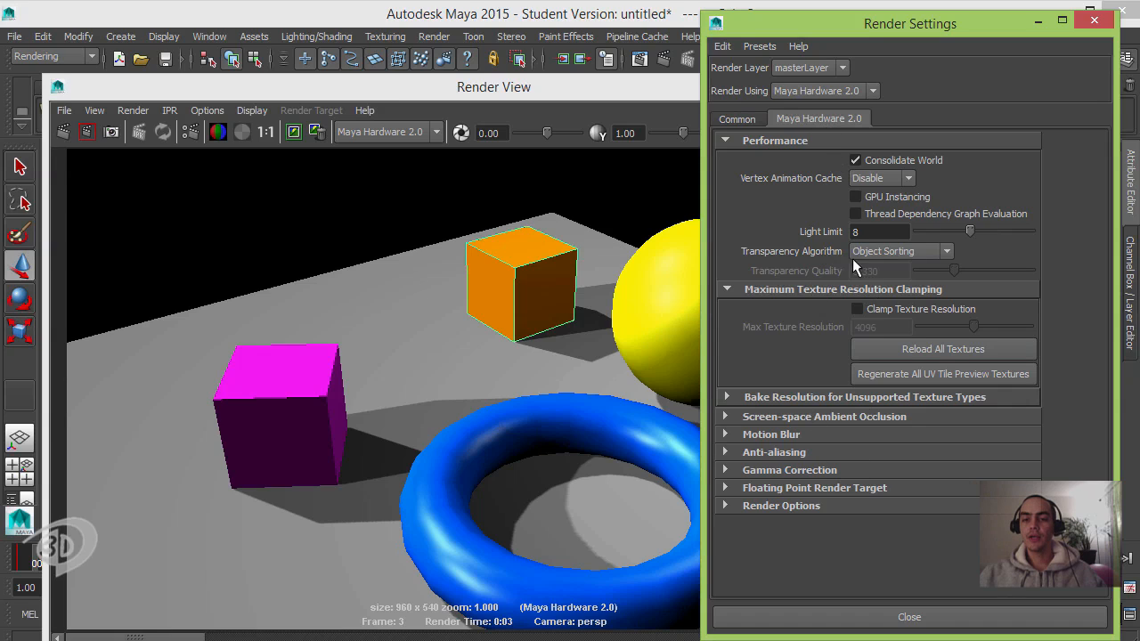
left_click(776, 435)
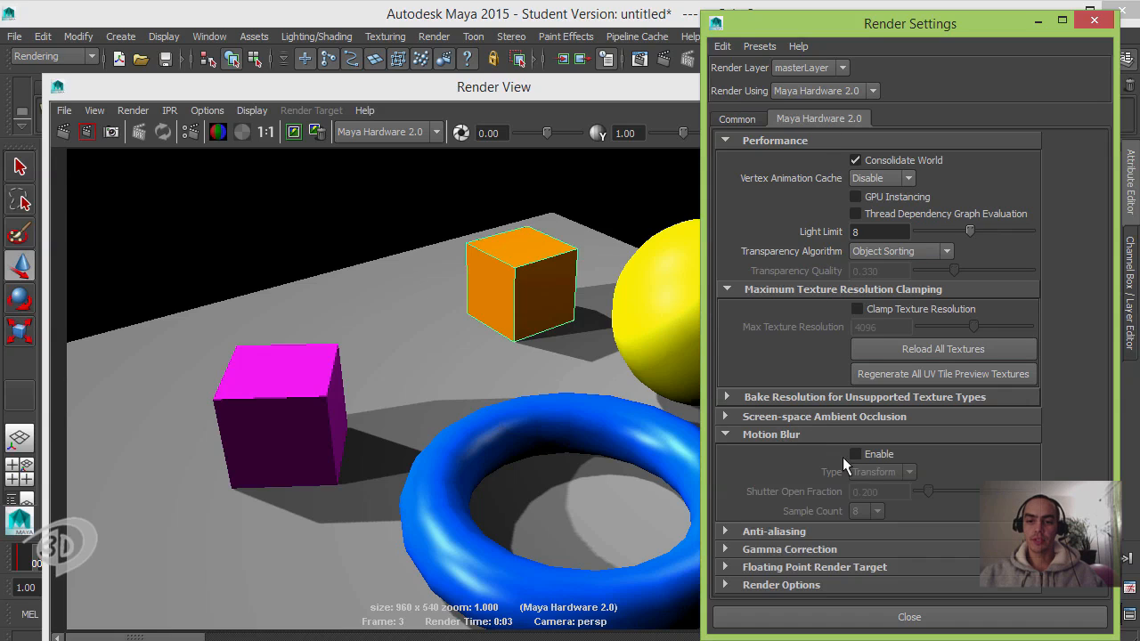
left_click(766, 434)
left_click(777, 453)
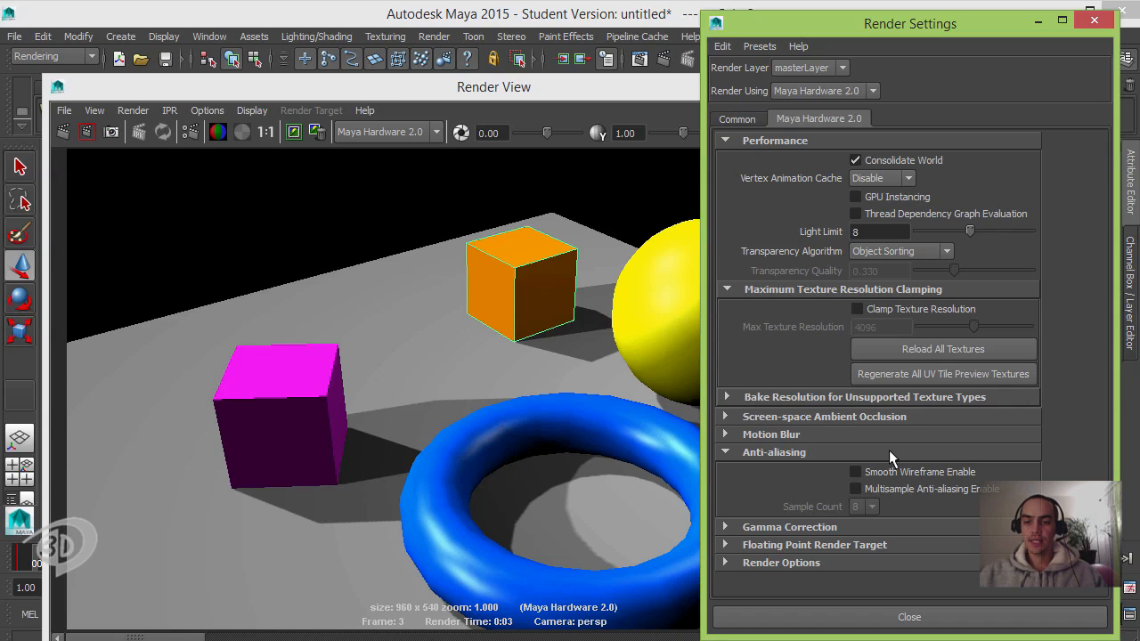
left_click(779, 452)
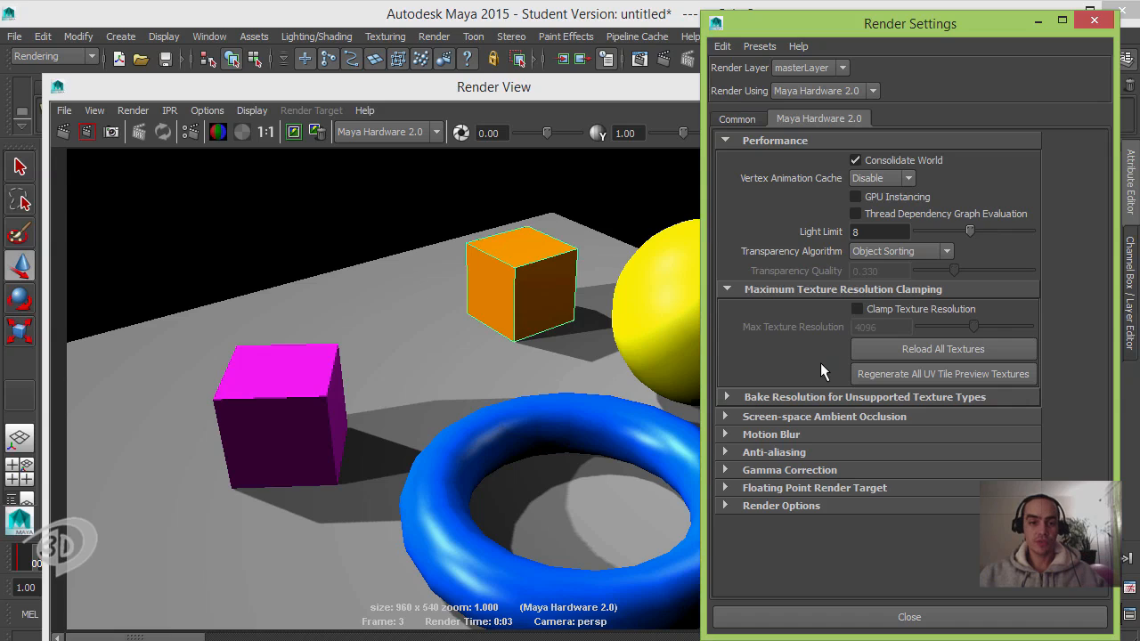
left_click(737, 118)
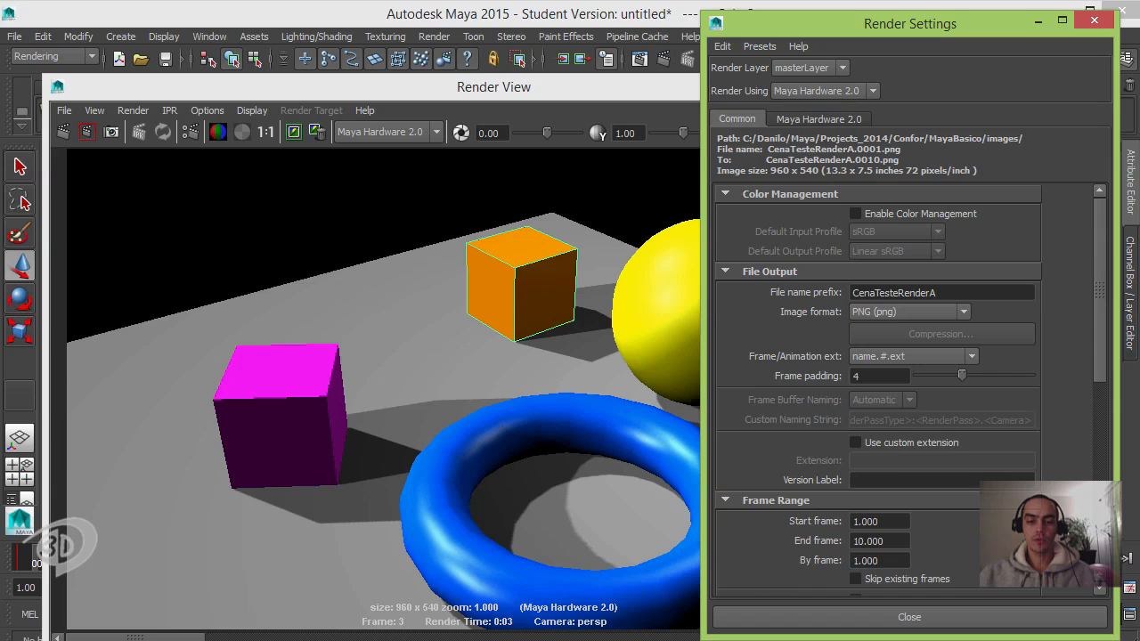
left_click(513, 639)
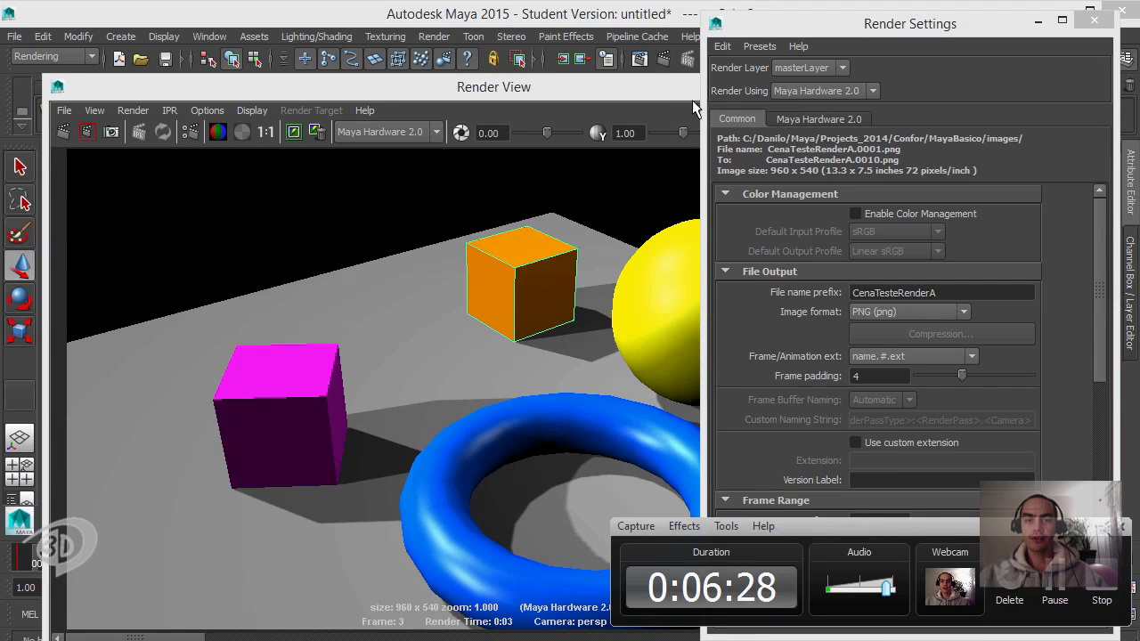
left_click(653, 87)
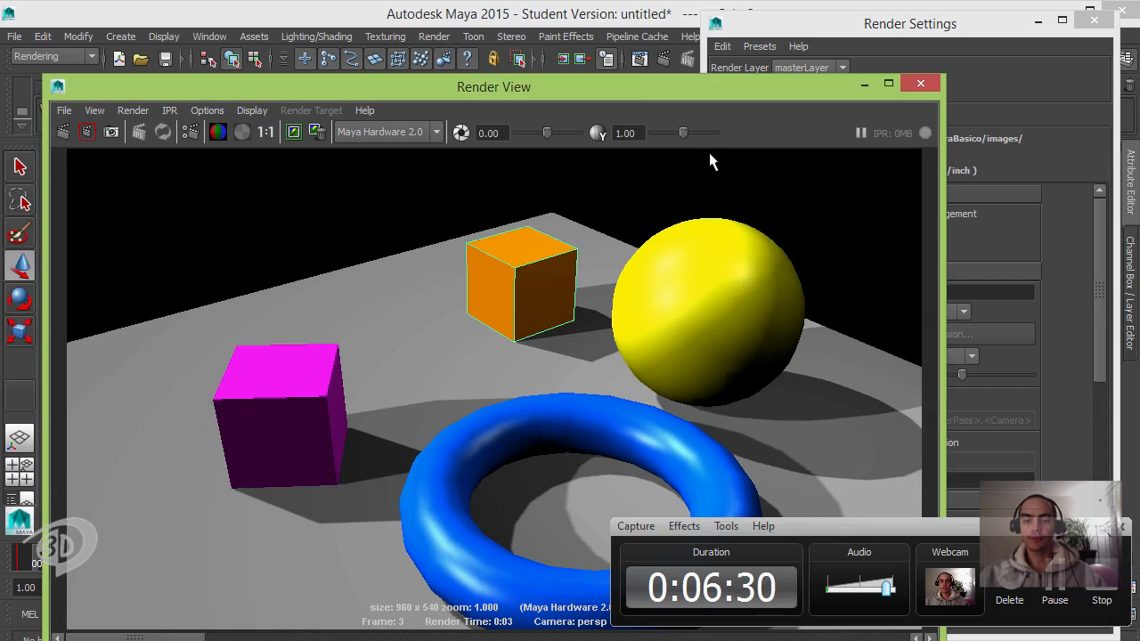
left_click(1105, 527)
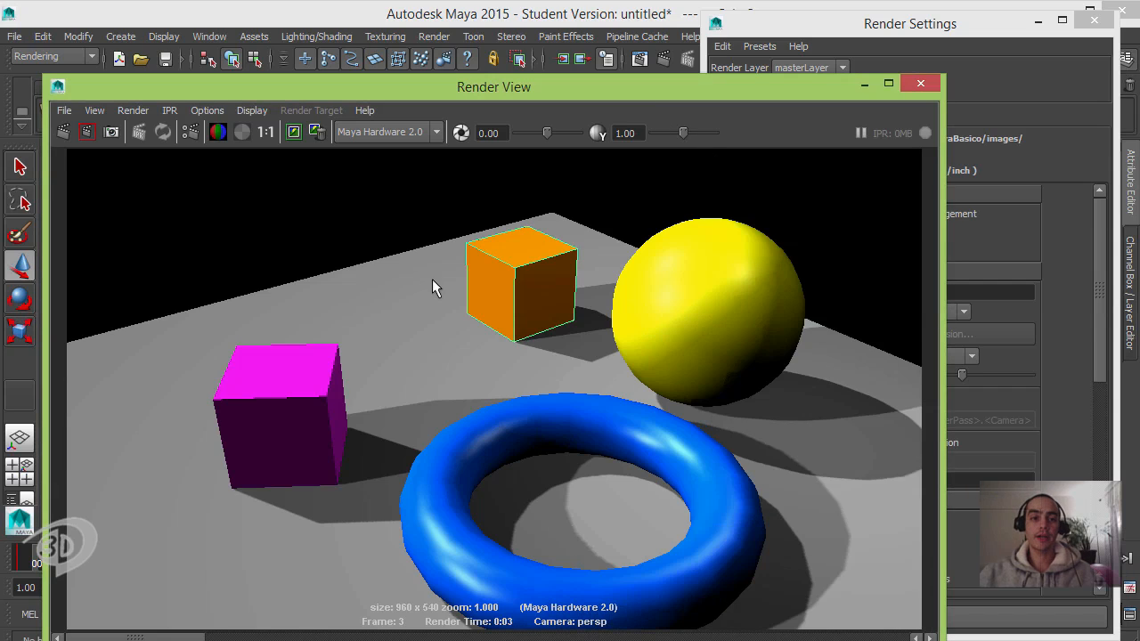
Set the renderer to Maya Software, and load the Mayatomr.mll plug-in with Auto load enabled in the Plug-in Manager
left_click(397, 132)
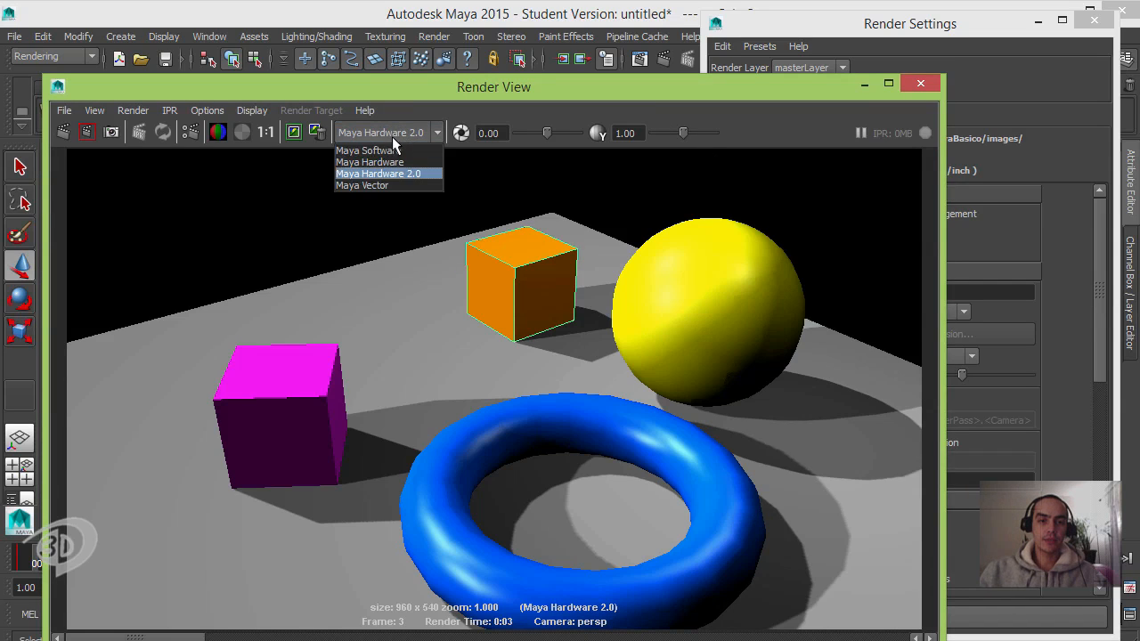
left_click(392, 152)
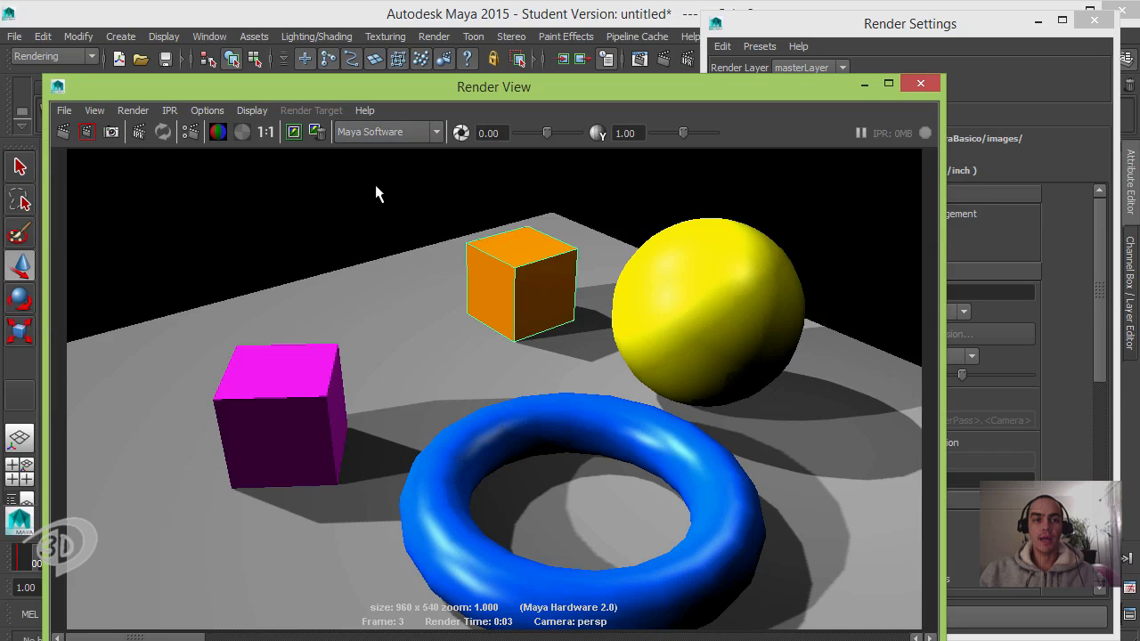
left_click(210, 36)
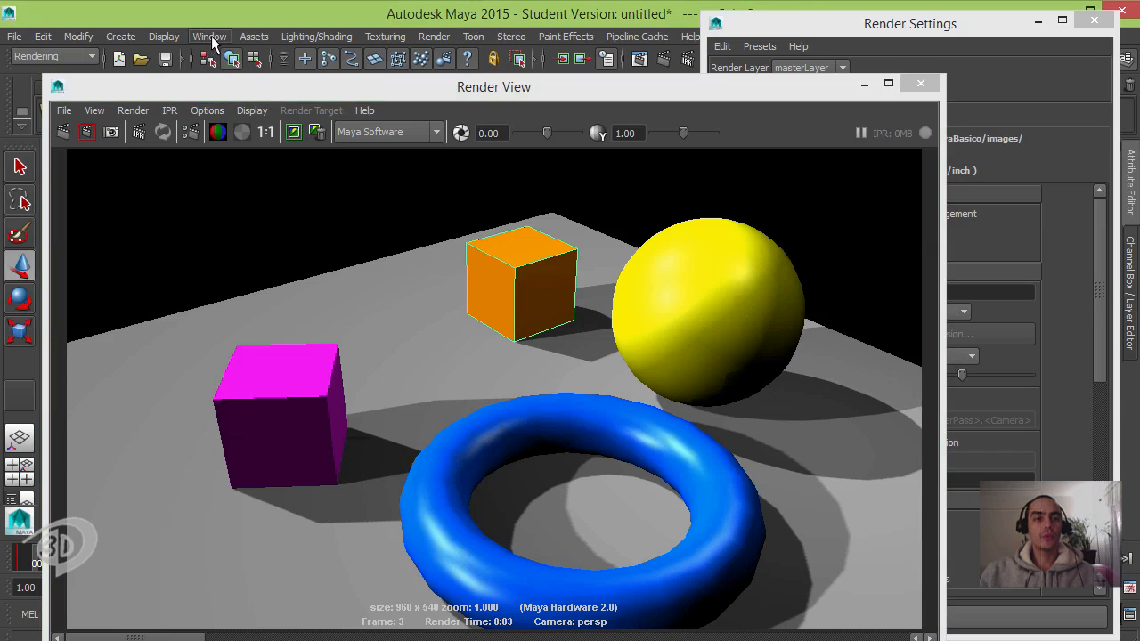
mouse_move(285, 132)
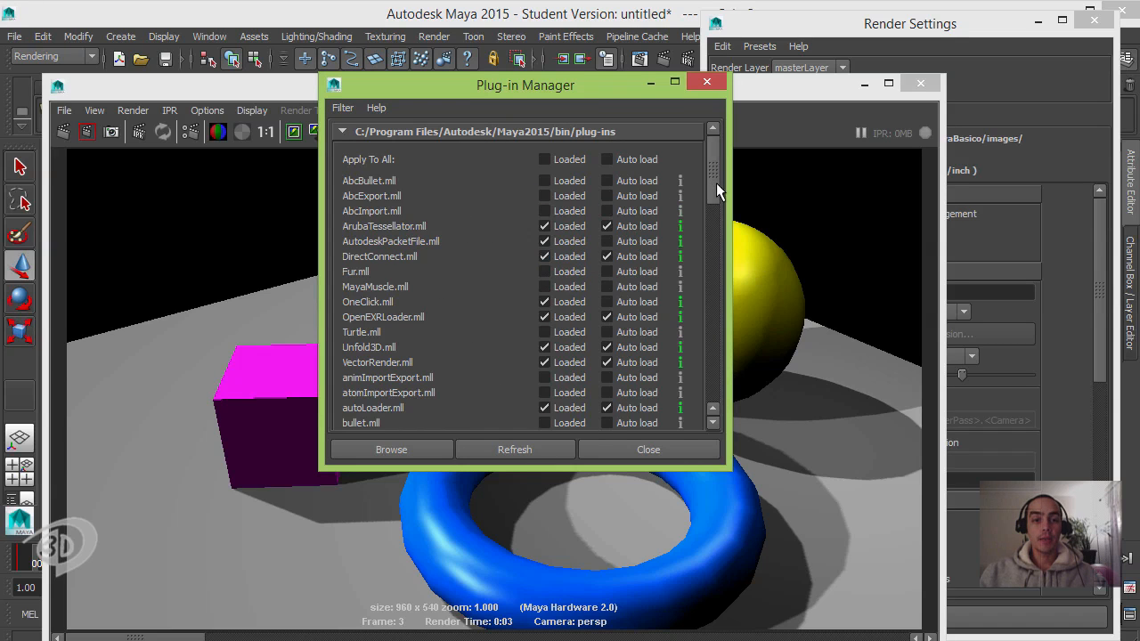
left_click_drag(716, 183, 700, 396)
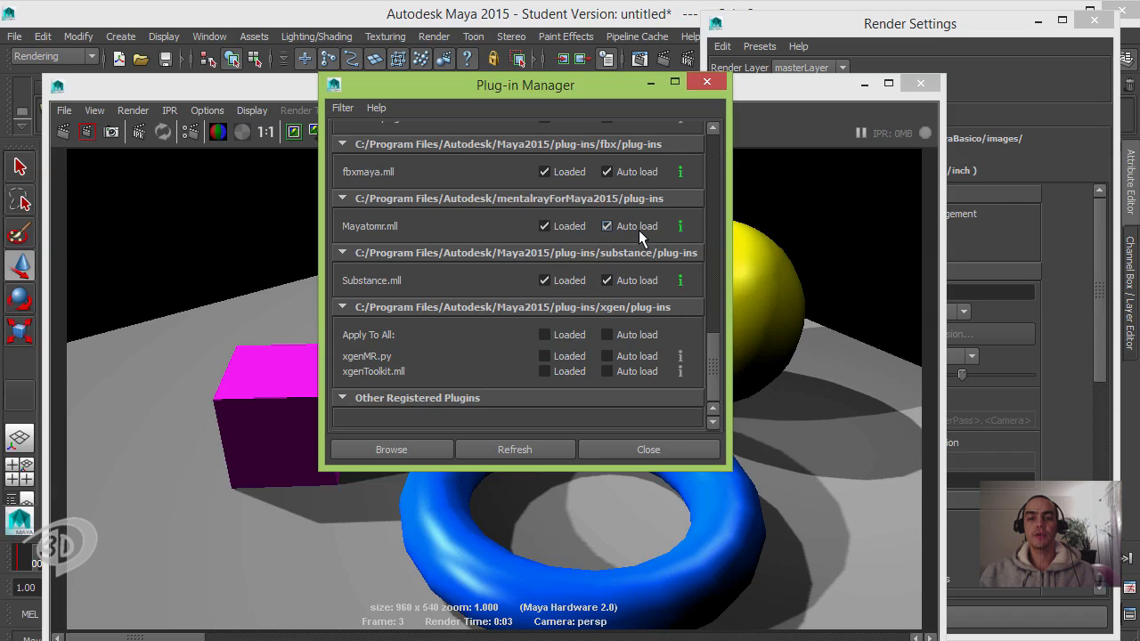
left_click(706, 83)
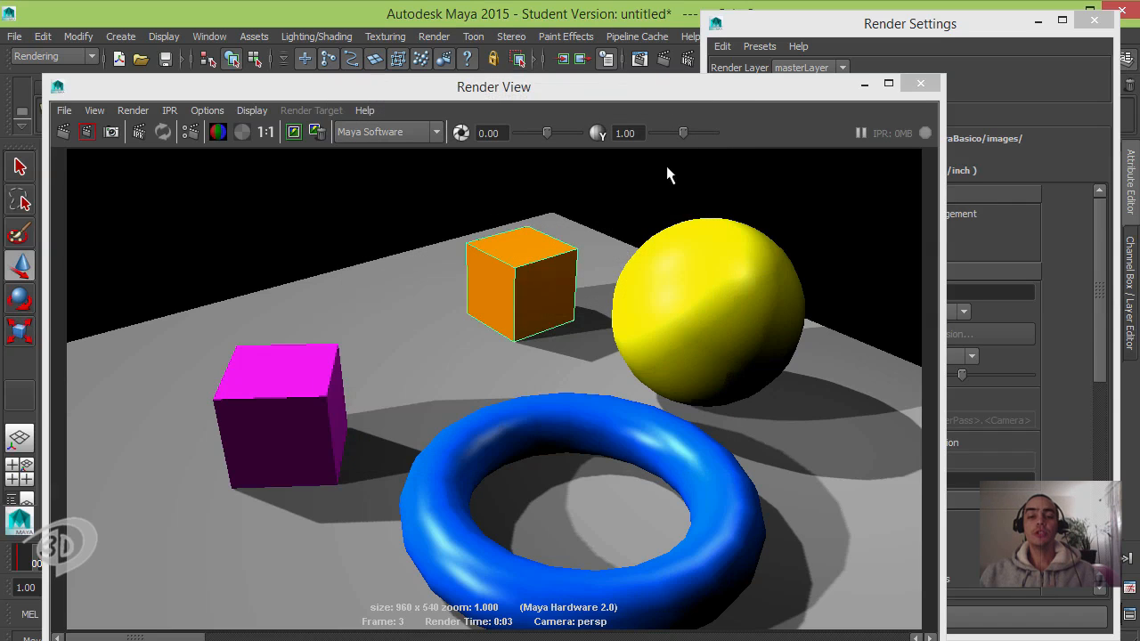
Switch the renderer to mental ray, check its render settings categories, and render frame 3
left_click(431, 132)
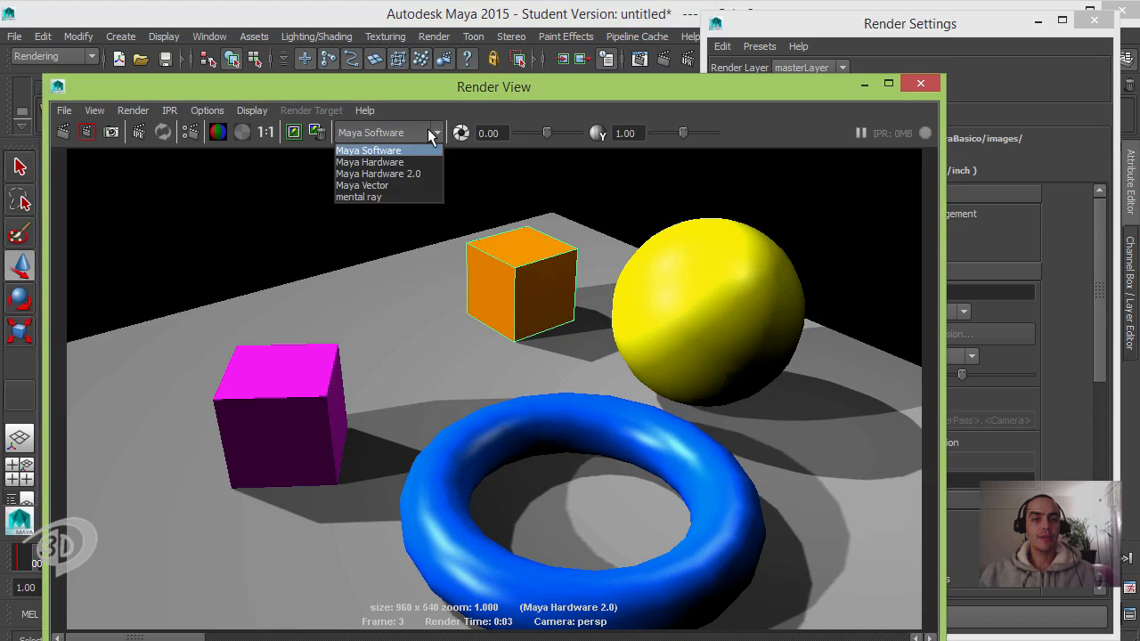
left_click(396, 197)
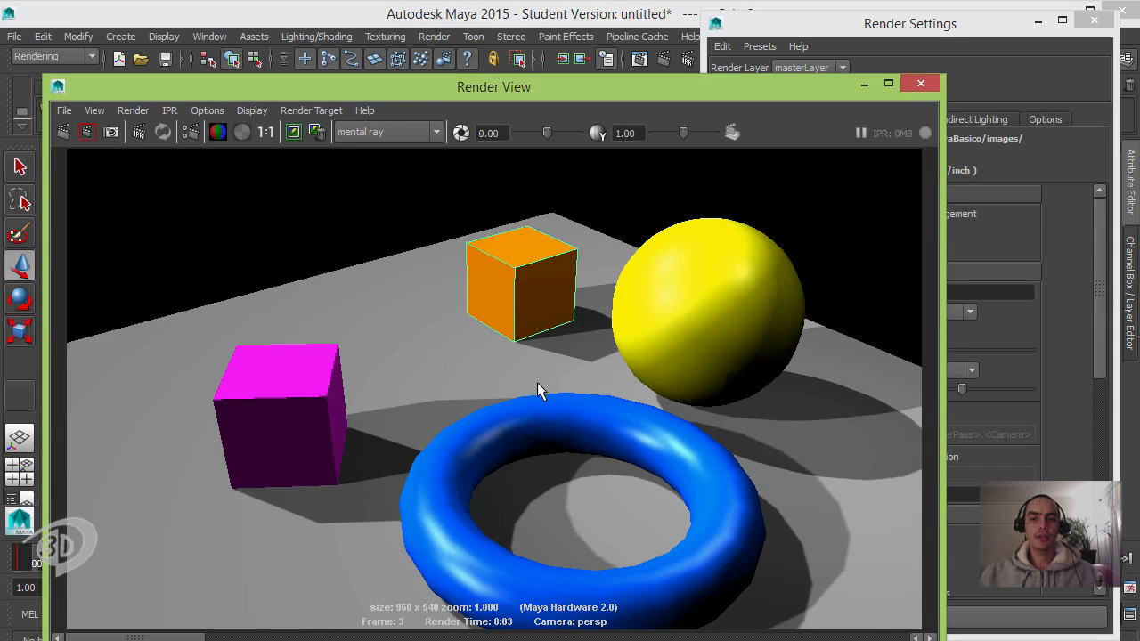
left_click(837, 29)
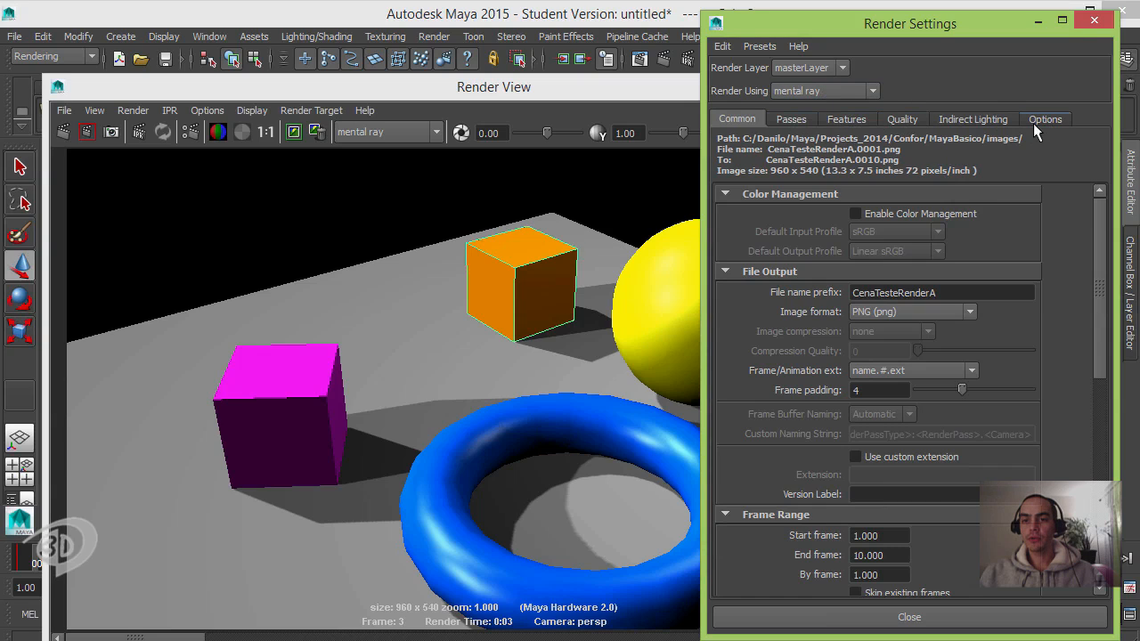
left_click(63, 132)
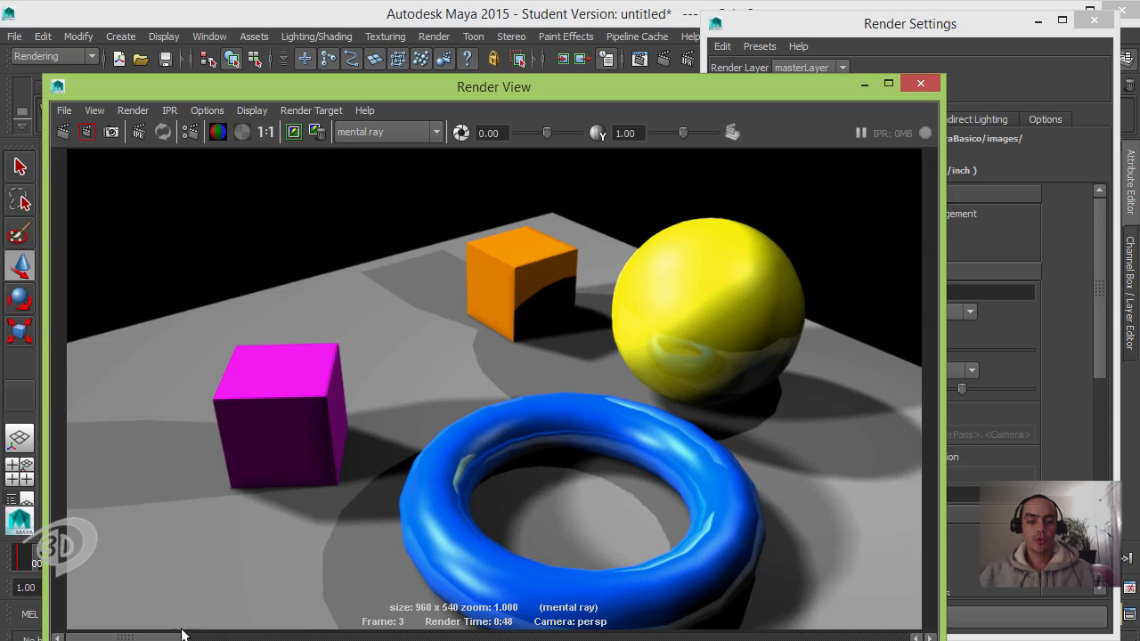
Compare the mental ray render with the stored Maya Software render of frame 1, including a close-up of the magenta cube's edges and shadows
left_click(201, 638)
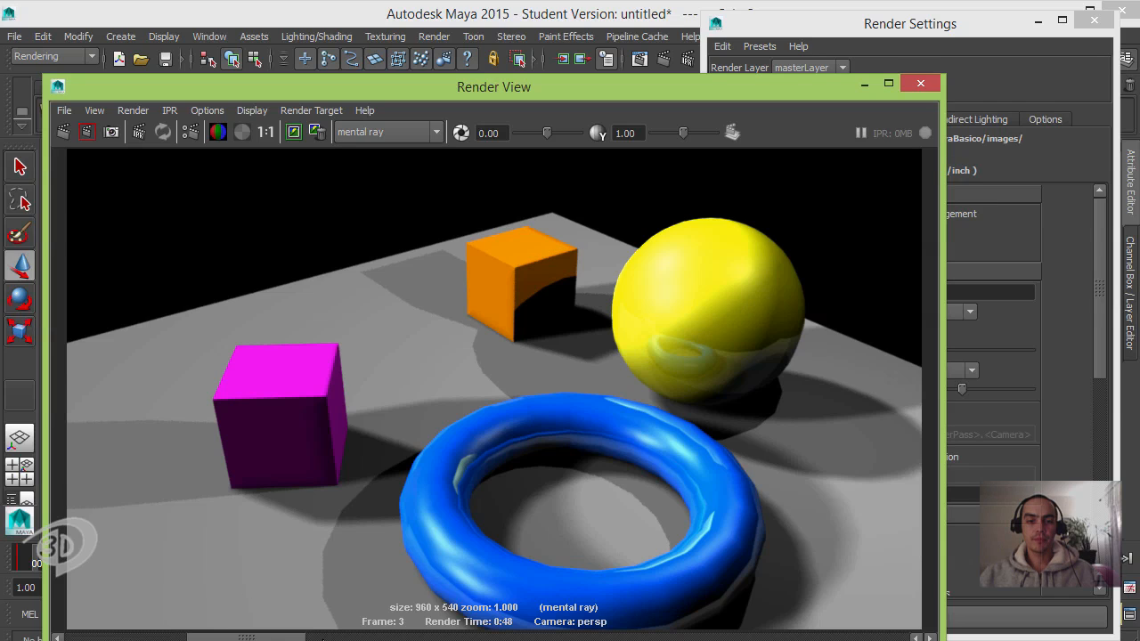
left_click(363, 638)
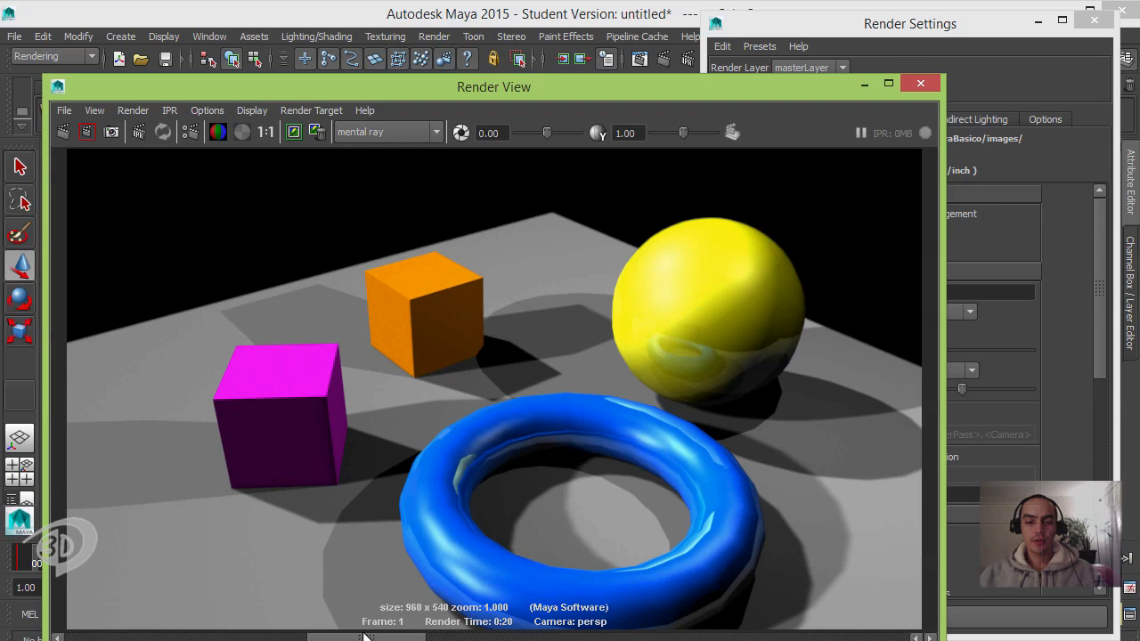
left_click(305, 638)
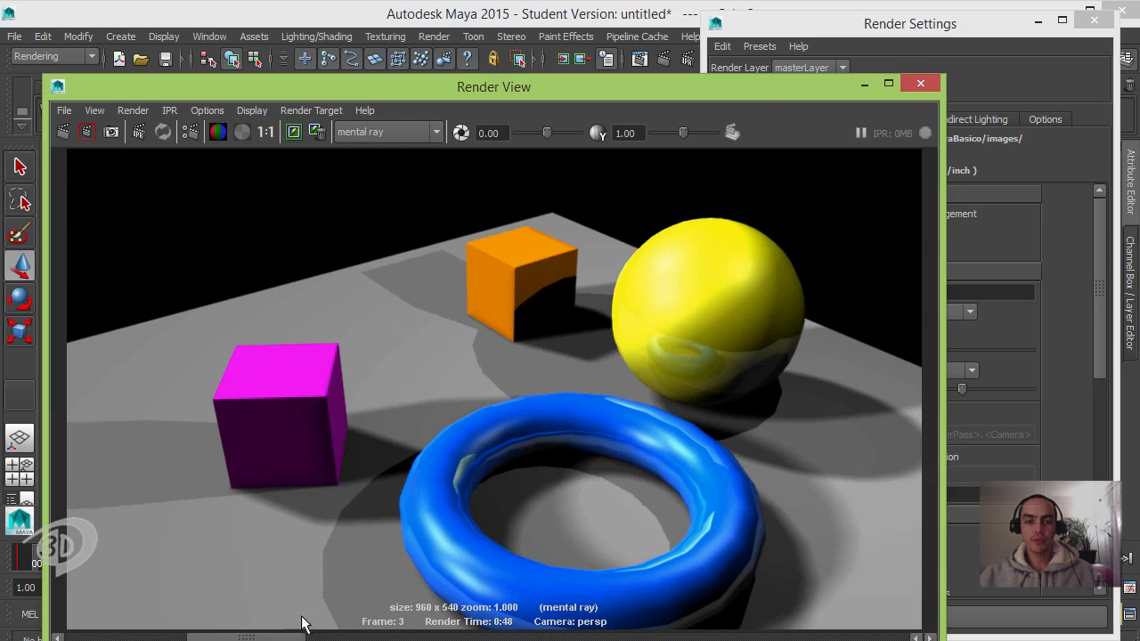
left_click_drag(302, 616, 258, 628)
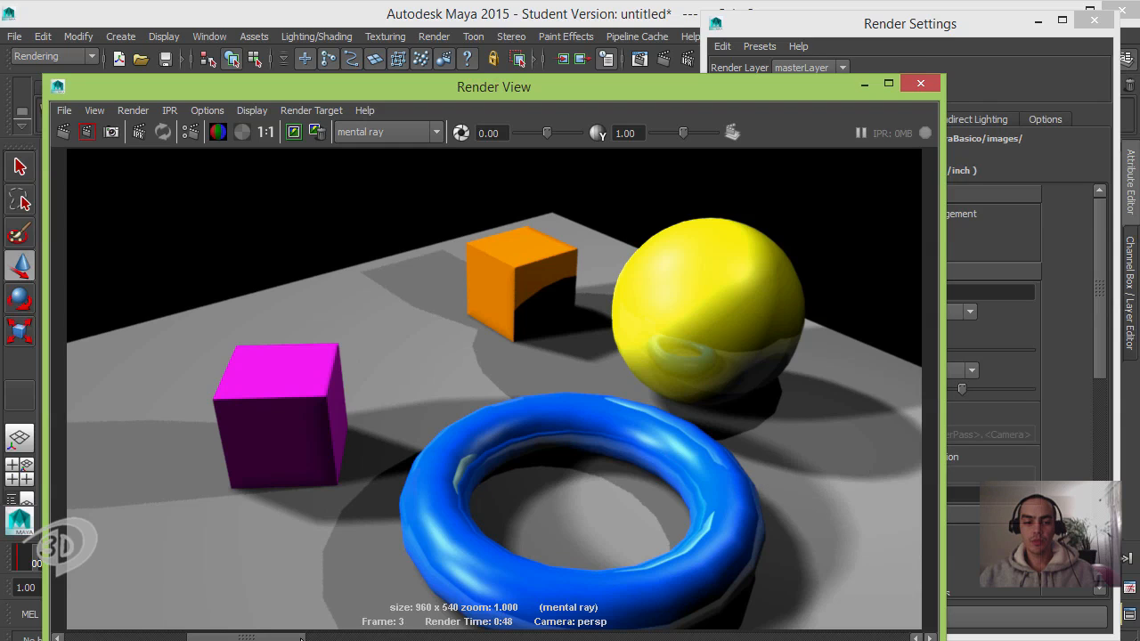
left_click(321, 638)
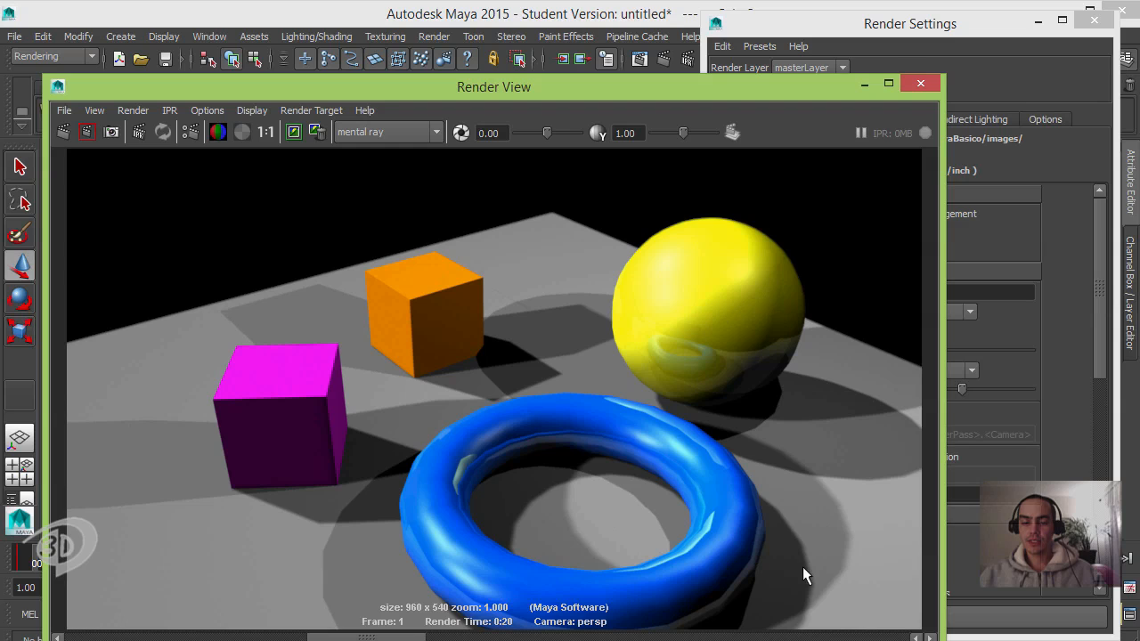
left_click_drag(352, 638, 240, 638)
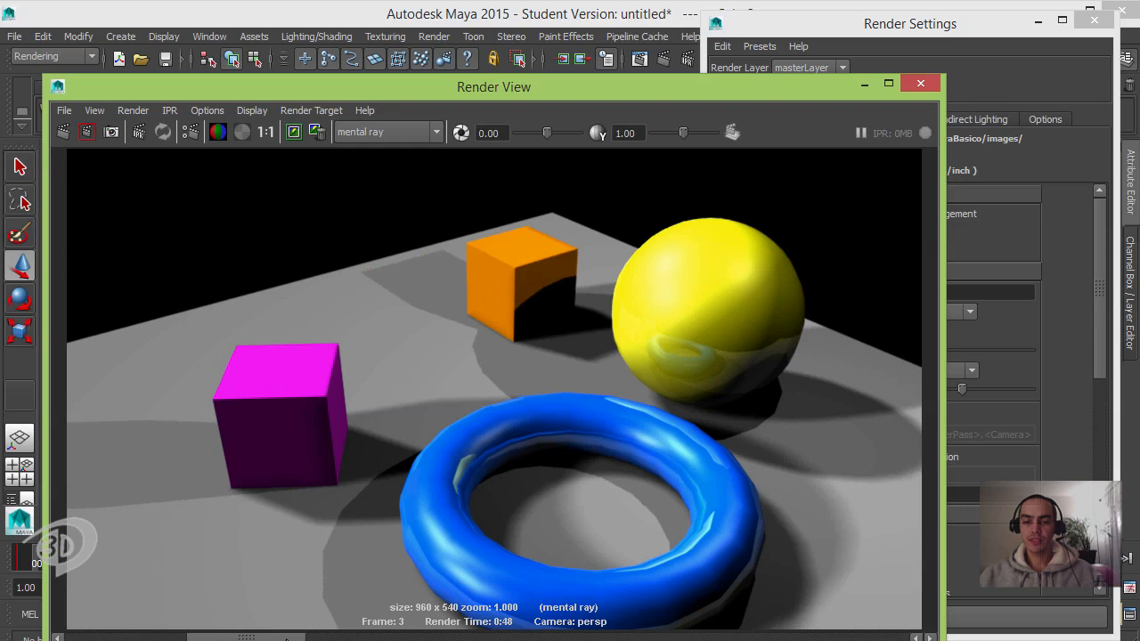
left_click(322, 639)
left_click(283, 638)
left_click(322, 639)
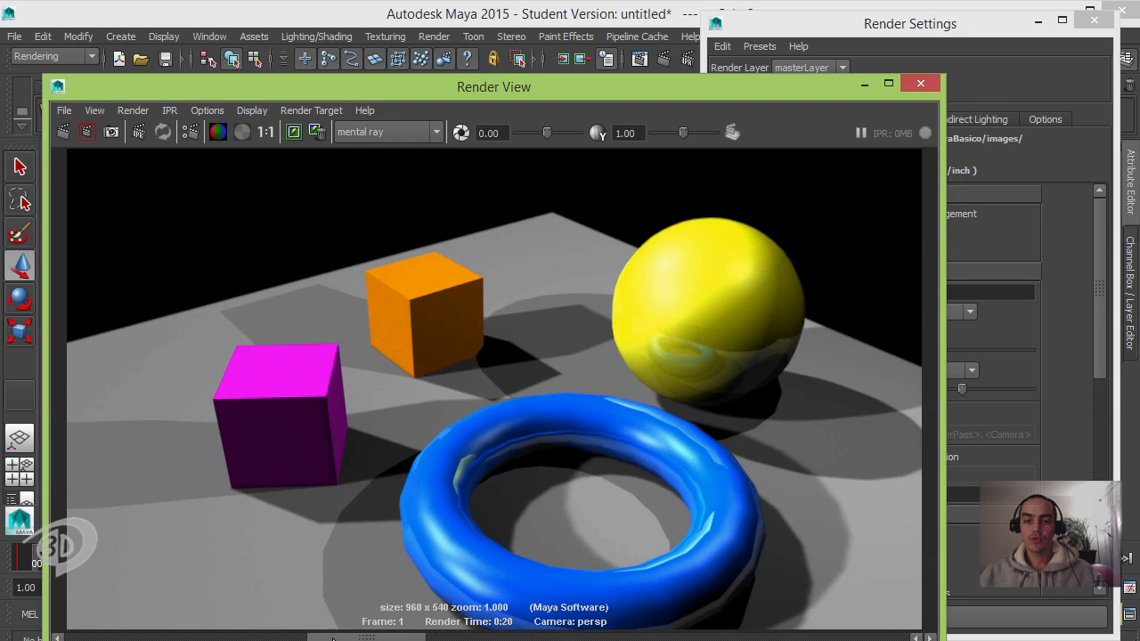
left_click(258, 638)
left_click(356, 638)
left_click(222, 638)
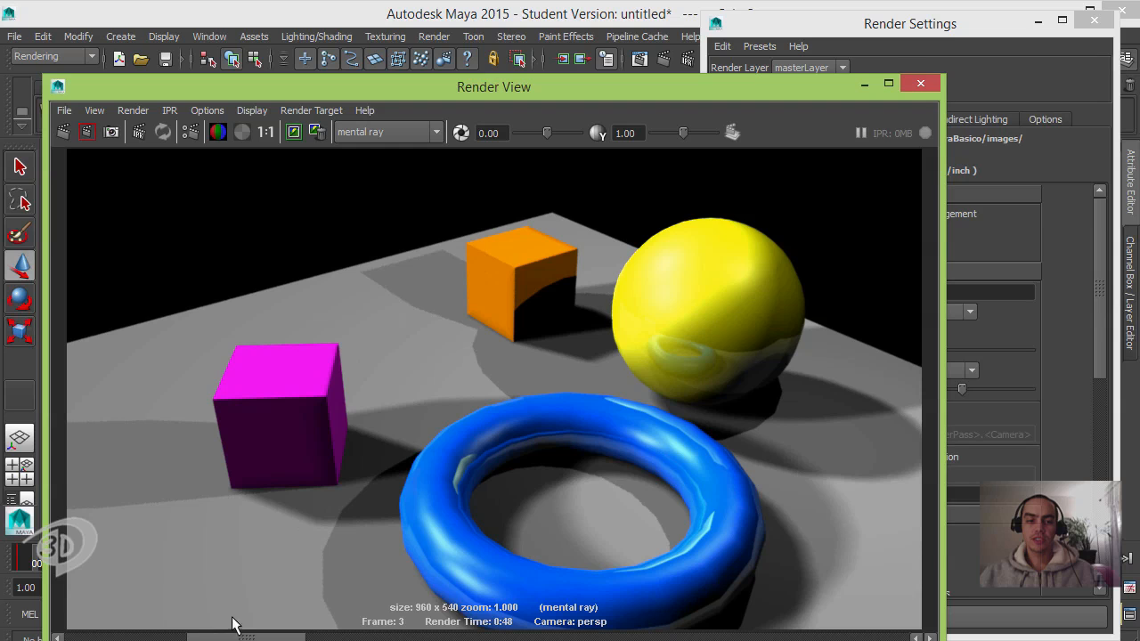
left_click(352, 638)
left_click(223, 638)
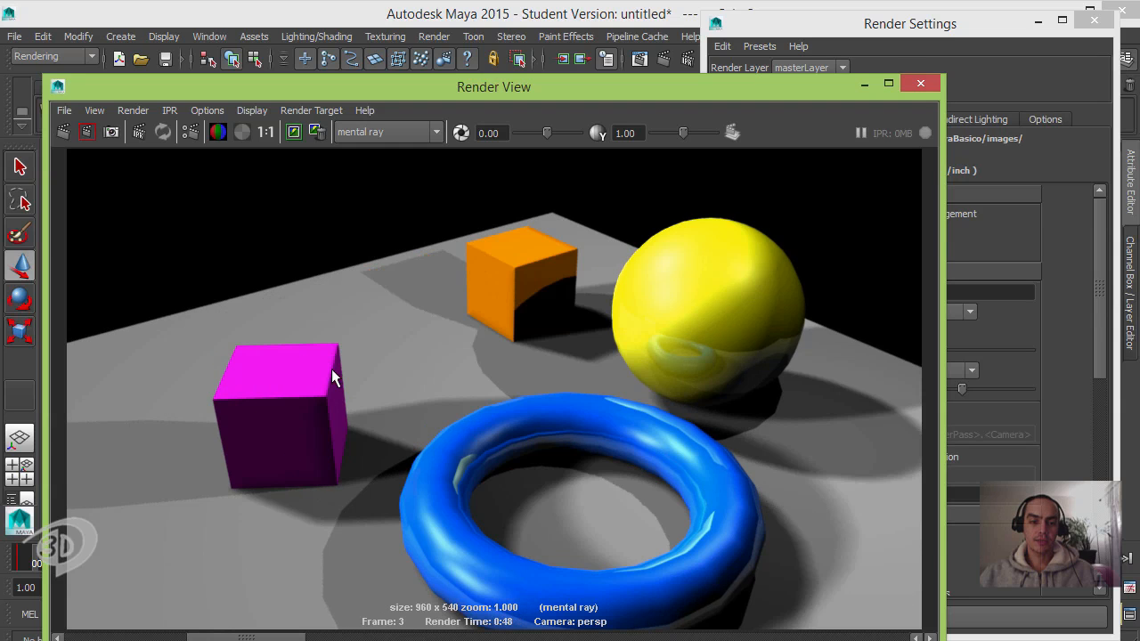
right_click_drag(396, 433, 698, 422, "alt")
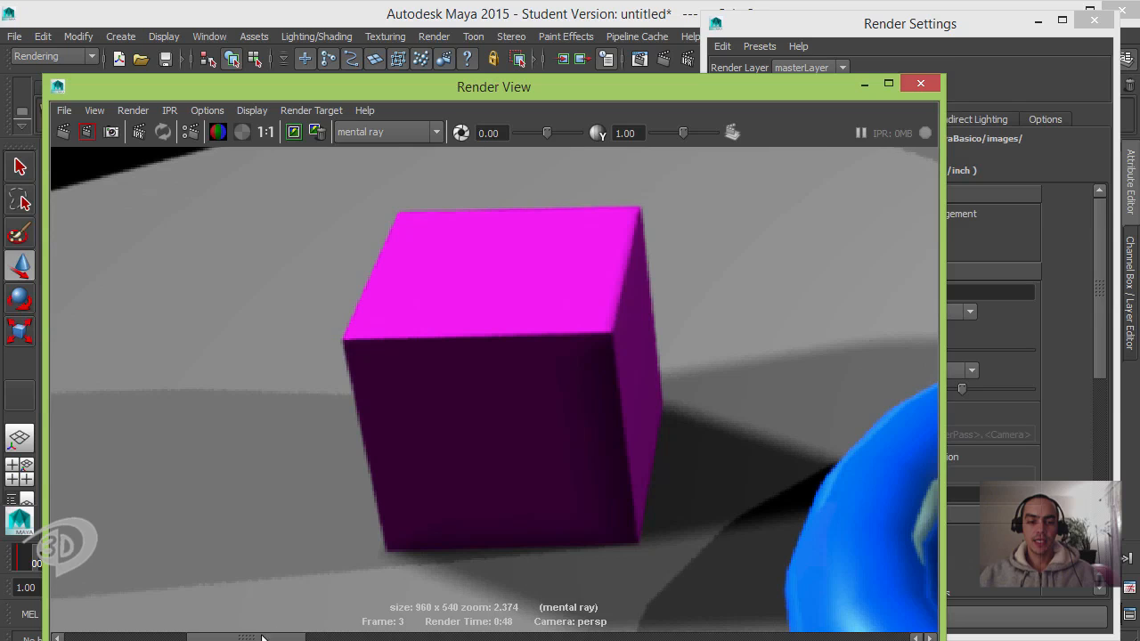
left_click(430, 638)
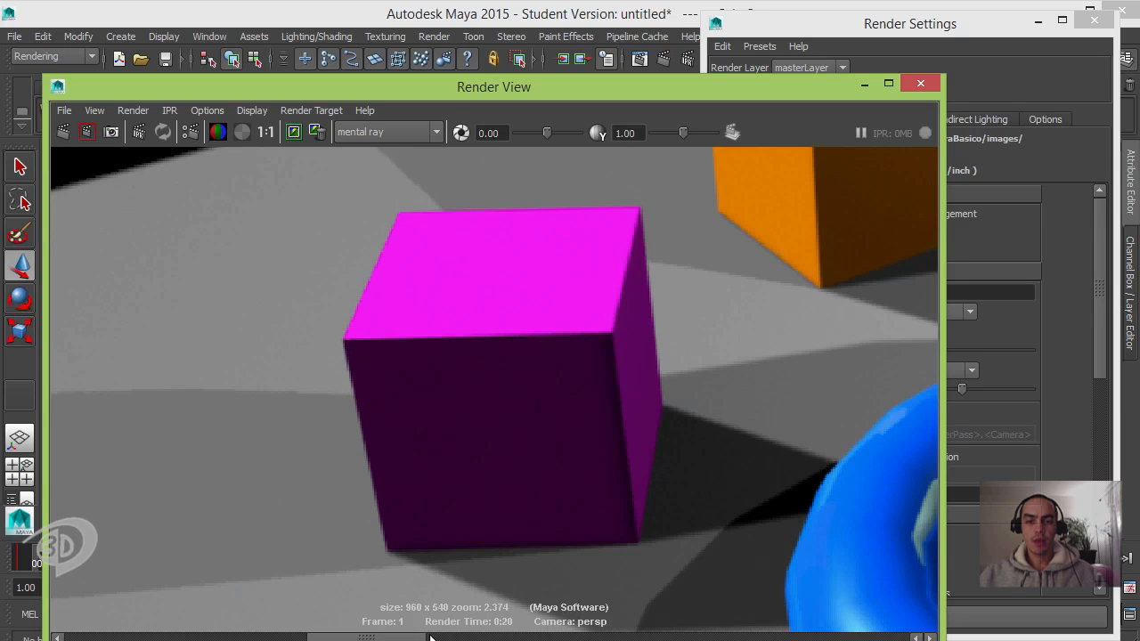
Alternate between the stored Maya Software and mental ray renders at close-up to examine differences in shadow edges and cube shading
left_click(296, 637)
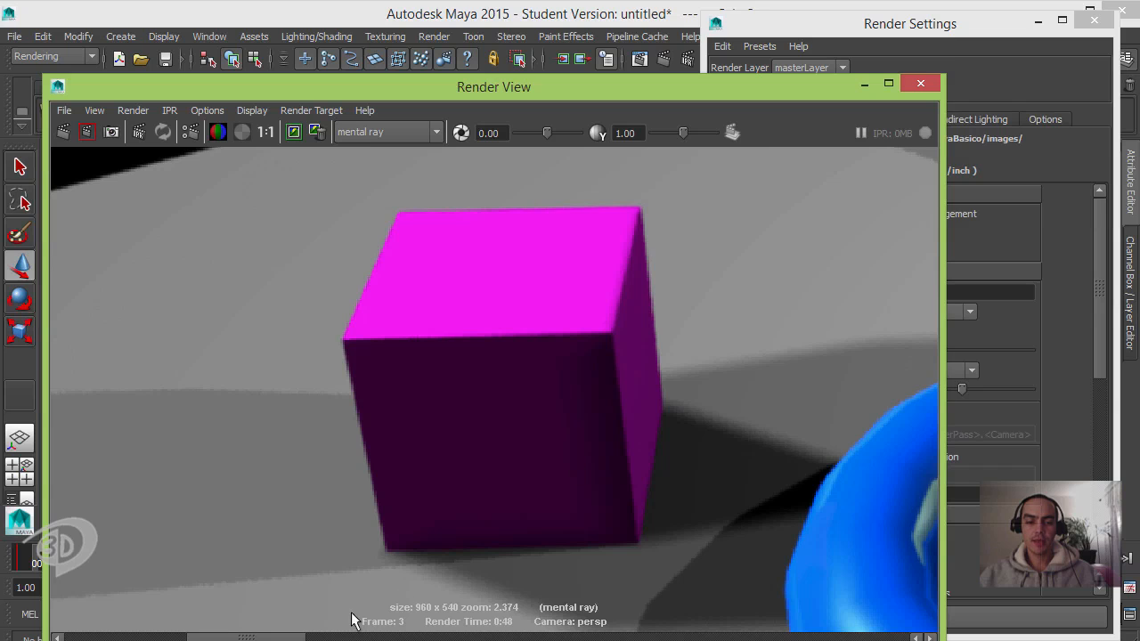
left_click(371, 638)
left_click(285, 637)
left_click(379, 638)
left_click(299, 637)
left_click(374, 638)
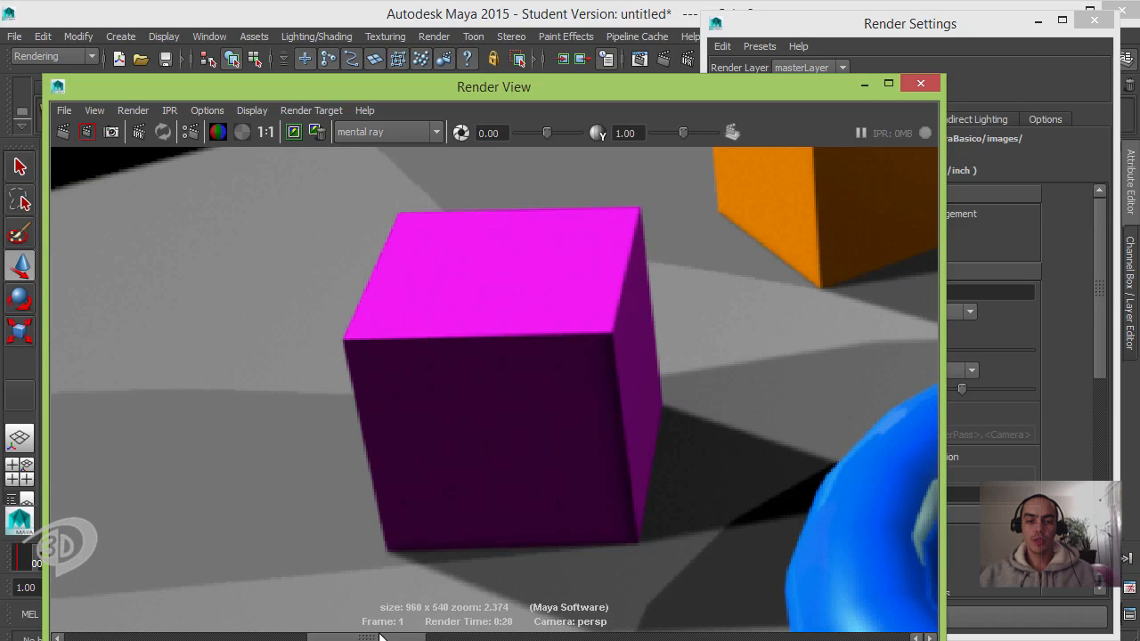
left_click(298, 636)
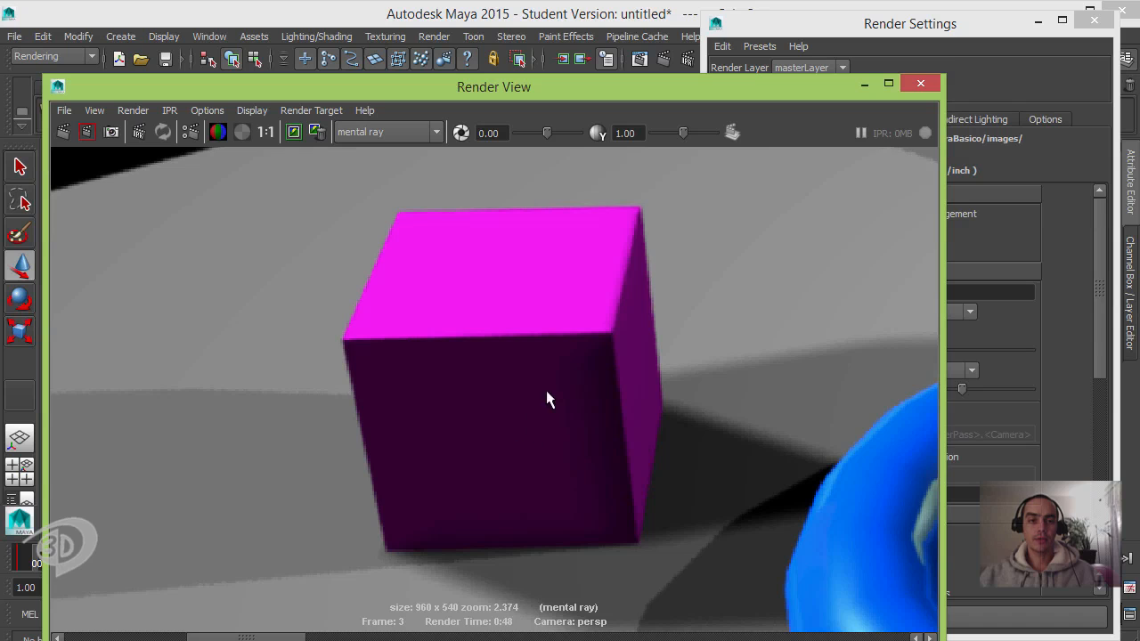
Show the whole mental ray render of frame 3 at its real 1:1 size to examine the full scene
scroll(547, 400, "down", 6)
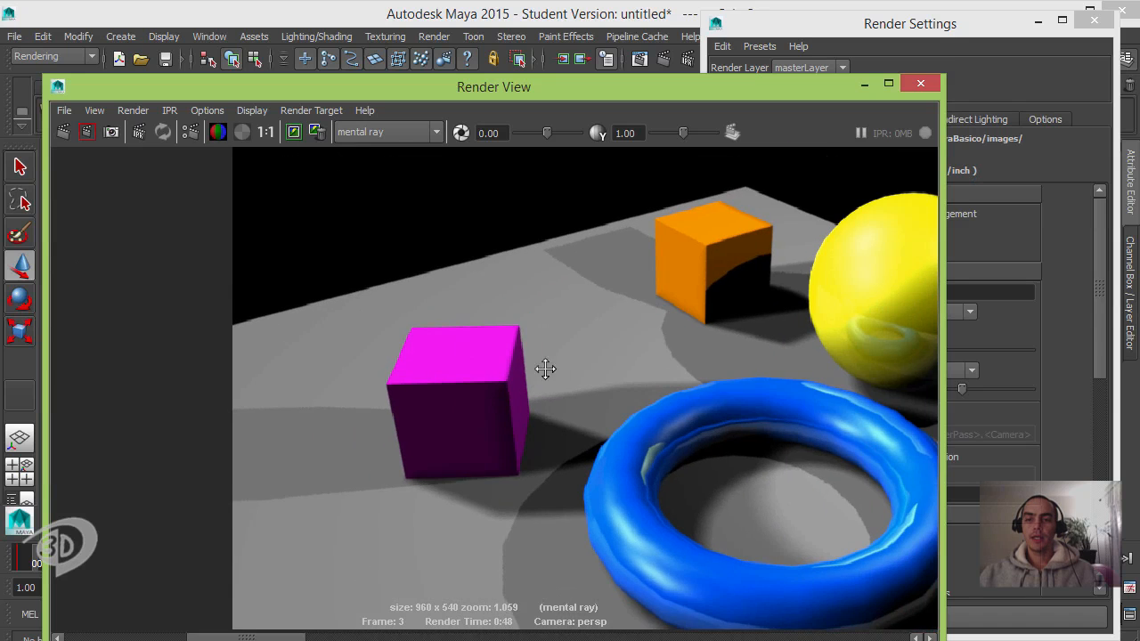
scroll(545, 368, "down", 1)
middle_click_drag(546, 368, 363, 360, "alt")
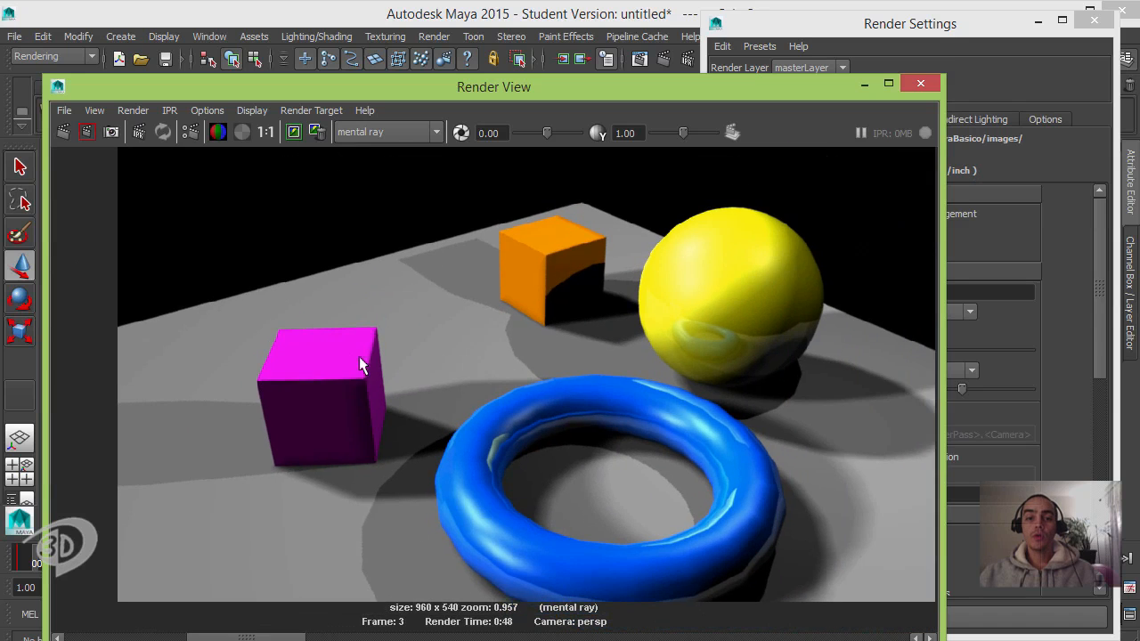
right_click_drag(453, 361, 455, 364, "alt")
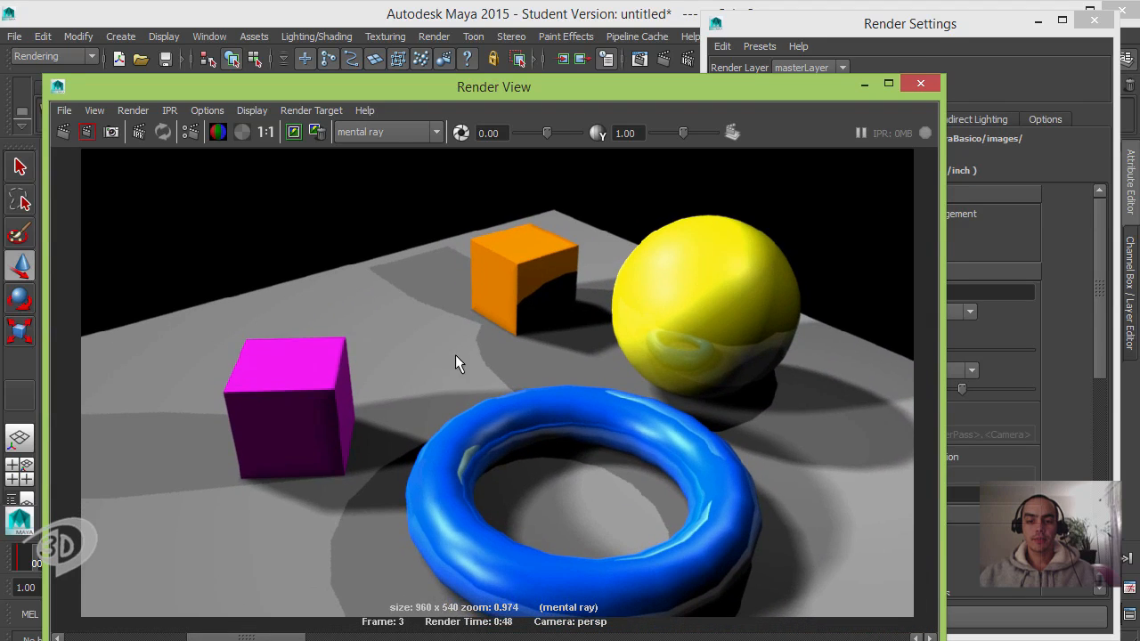
left_click(265, 134)
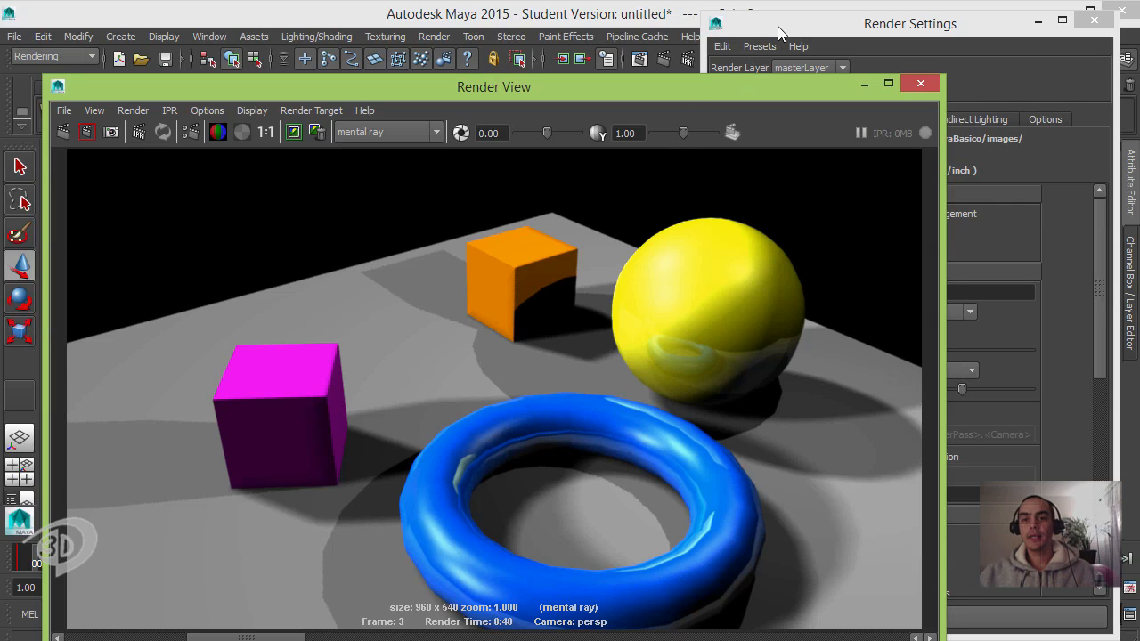
Bring the Render Settings forward and examine mental ray's Passes and Features options
left_click_drag(777, 26, 774, 27)
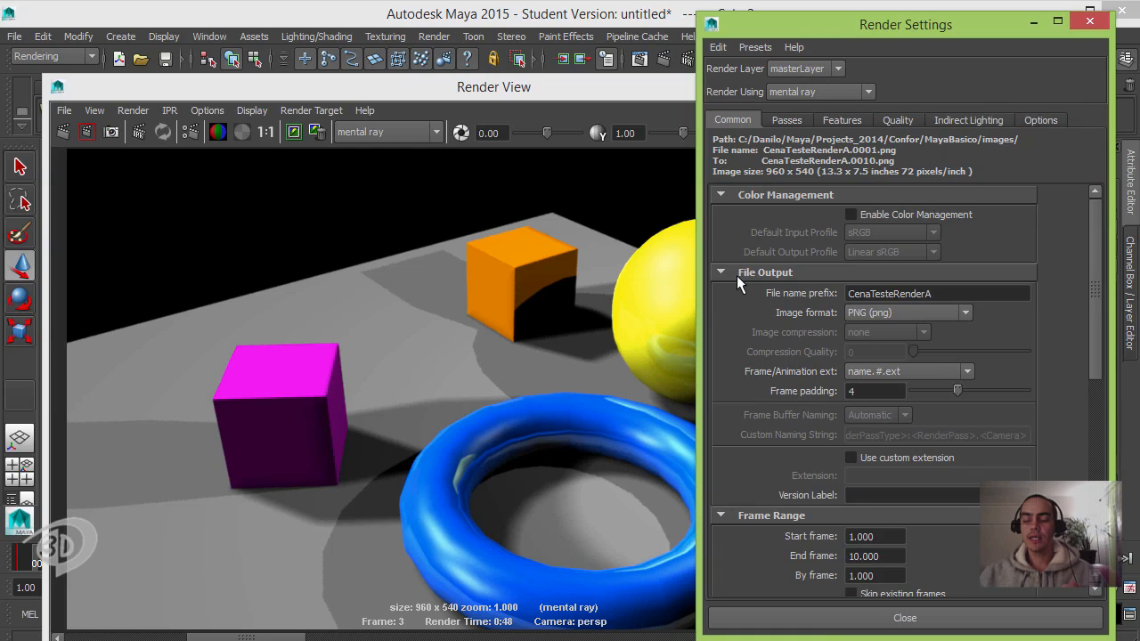
left_click(788, 121)
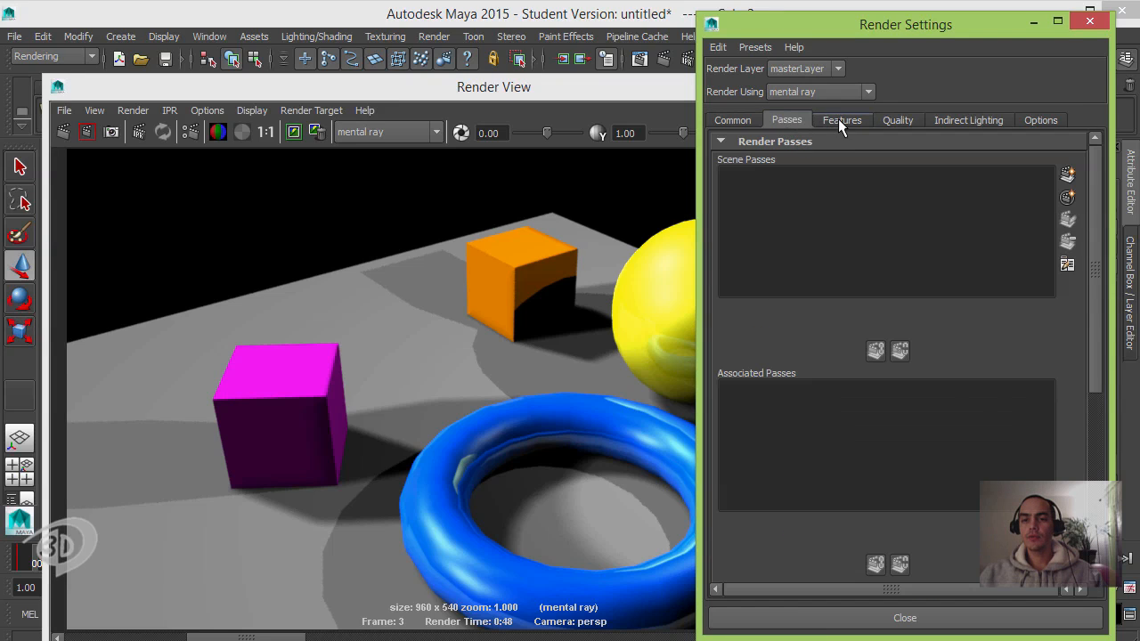
left_click(839, 121)
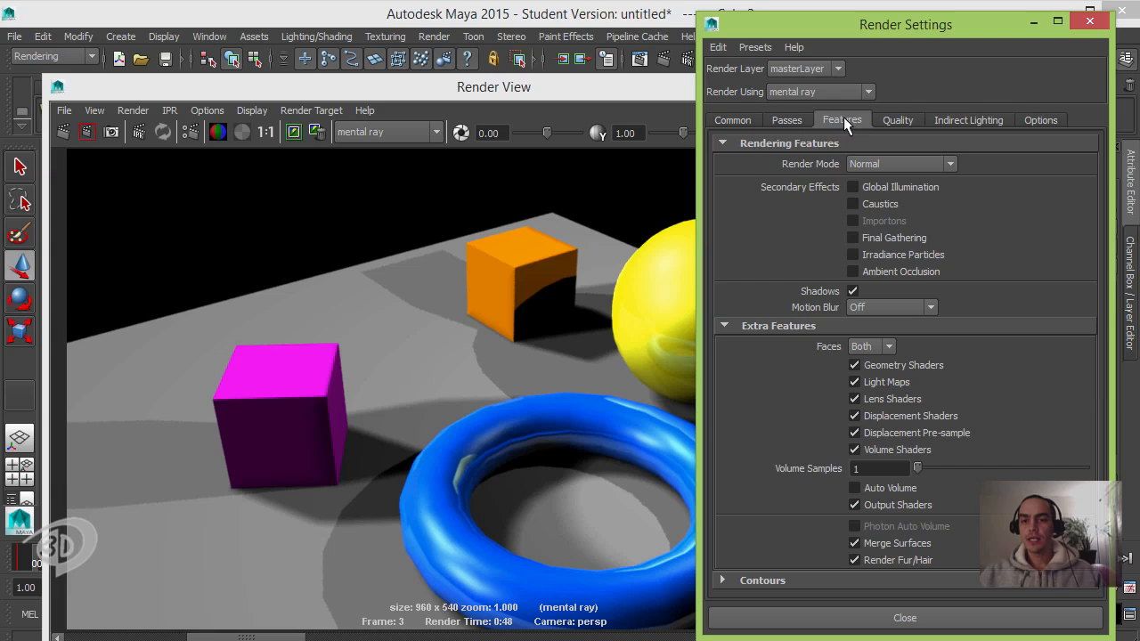